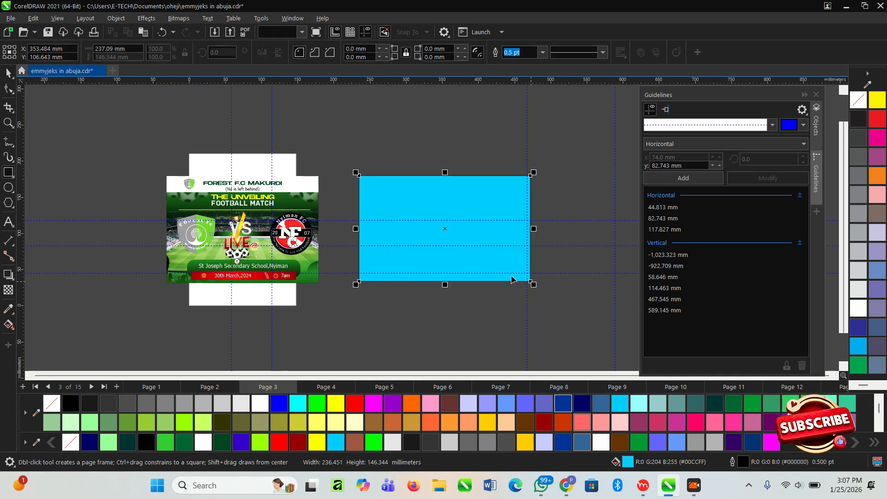
- Switch to File Explorer and copy the "Fotos de Champions league" stadium image from the Downloads folder
{"action": "key", "text": "space"}
{"action": "scroll", "coordinate": [562, 229], "scroll_direction": "up", "scroll_amount": 3}
{"action": "left_click", "coordinate": [542, 184]}
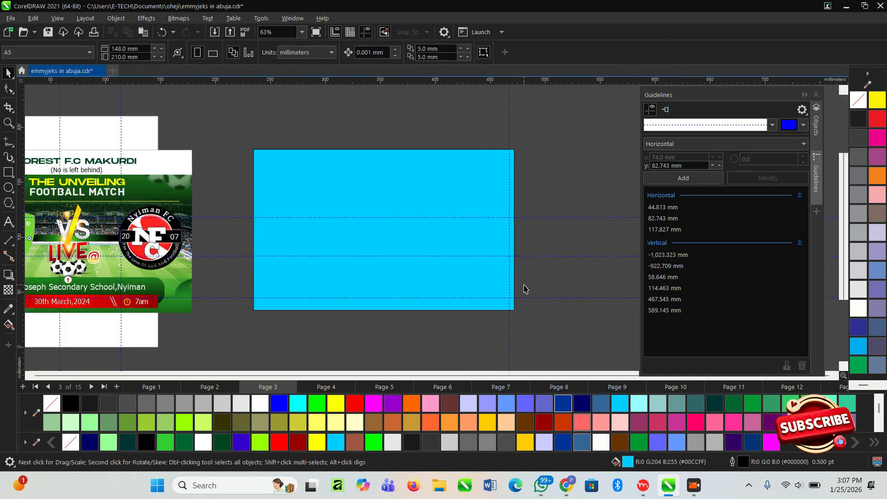
{"action": "left_click", "coordinate": [447, 494]}
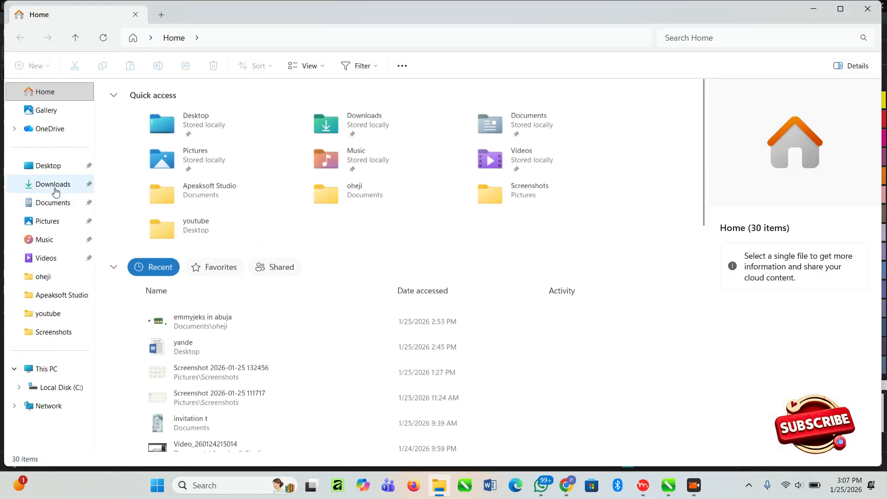
{"action": "left_click", "coordinate": [54, 187]}
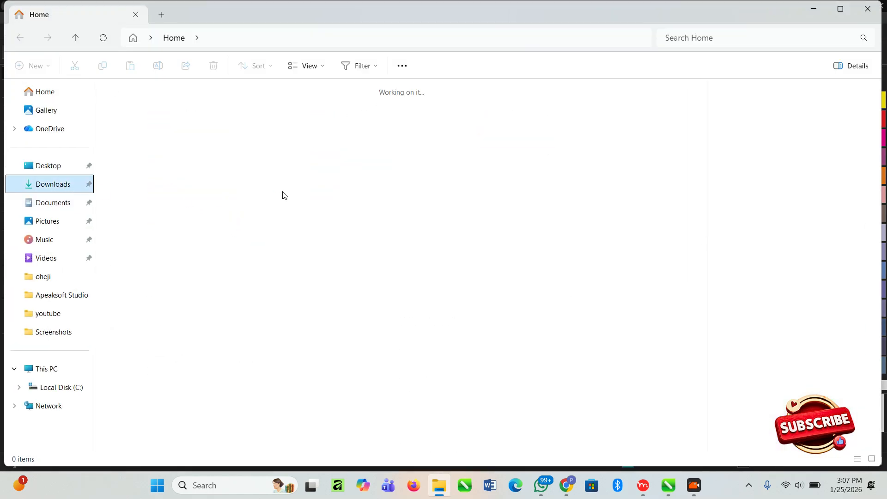
{"action": "left_click", "coordinate": [147, 131]}
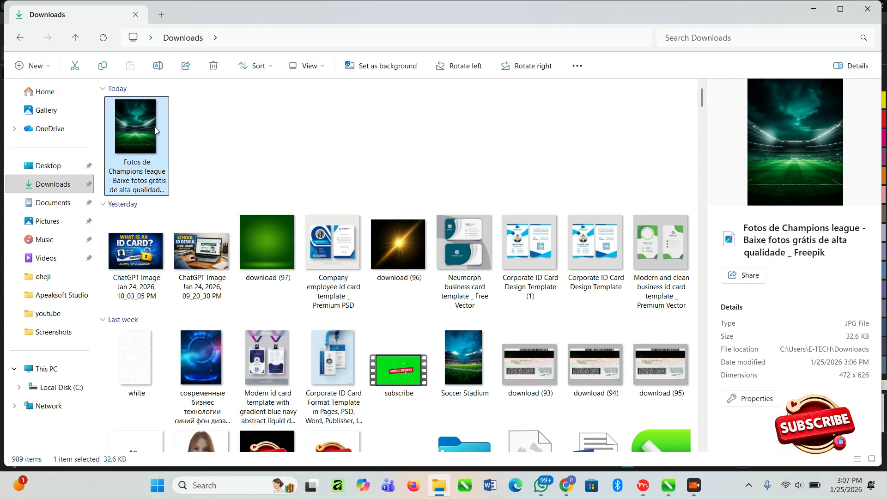
- Switch back to CorelDRAW and paste the copied stadium image onto page 3
{"action": "key", "text": "alt+Tab"}
{"action": "scroll", "coordinate": [320, 182], "scroll_direction": "down", "scroll_amount": 2}
{"action": "left_click", "coordinate": [320, 183]}
{"action": "left_click", "coordinate": [490, 188]}
{"action": "key", "text": "ctrl+v"}
{"action": "scroll", "coordinate": [323, 210], "scroll_direction": "down", "scroll_amount": 1}
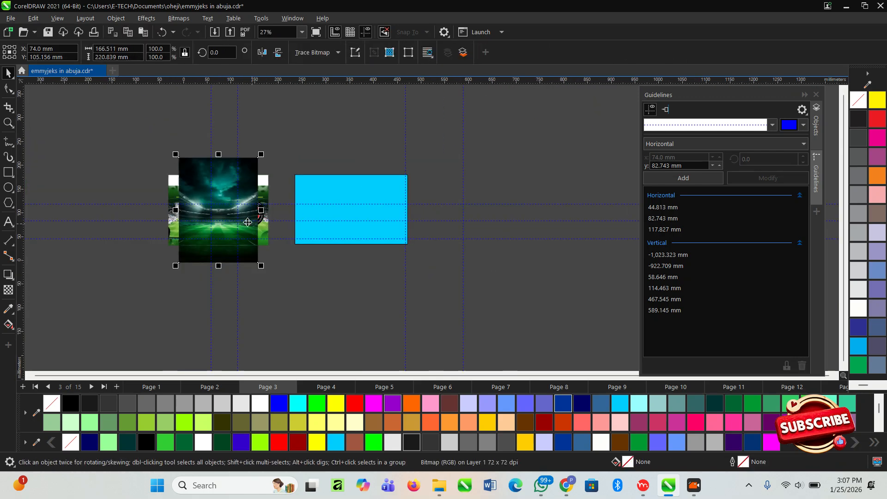
- Move the stadium image to the empty area right of the blue rectangle and deselect it
{"action": "left_click_drag", "start_coordinate": [229, 203], "coordinate": [384, 211]}
{"action": "key", "text": "ctrl+z"}
{"action": "left_click_drag", "start_coordinate": [200, 171], "coordinate": [439, 182]}
{"action": "scroll", "coordinate": [398, 188], "scroll_direction": "up", "scroll_amount": 2}
{"action": "left_click", "coordinate": [428, 135]}
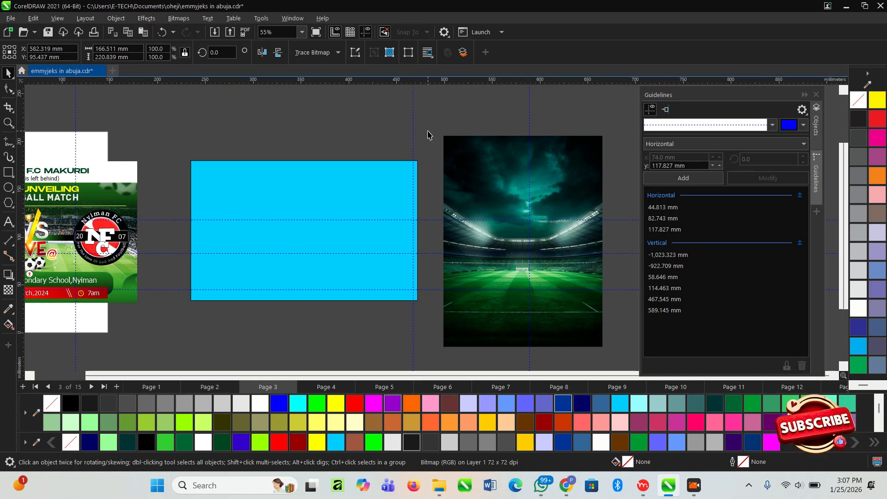
- PowerClip the stadium image inside the blue rectangle
{"action": "right_click", "coordinate": [481, 172]}
{"action": "left_click", "coordinate": [464, 190]}
{"action": "left_click_drag", "start_coordinate": [460, 190], "coordinate": [342, 182]}
{"action": "left_click", "coordinate": [390, 217]}
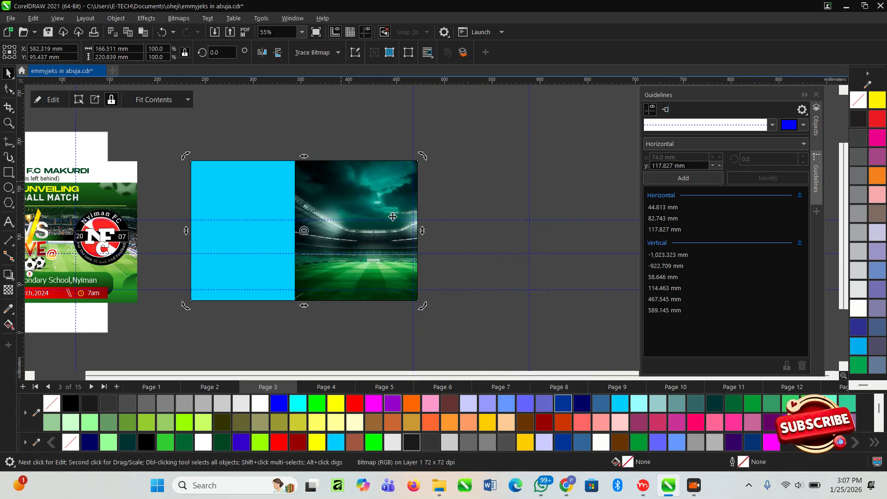
{"action": "left_click", "coordinate": [493, 204]}
- Edit the PowerClip contents, enlarging the stadium image to about 245 mm wide and positioning it to cover the whole frame
{"action": "left_click", "coordinate": [303, 195]}
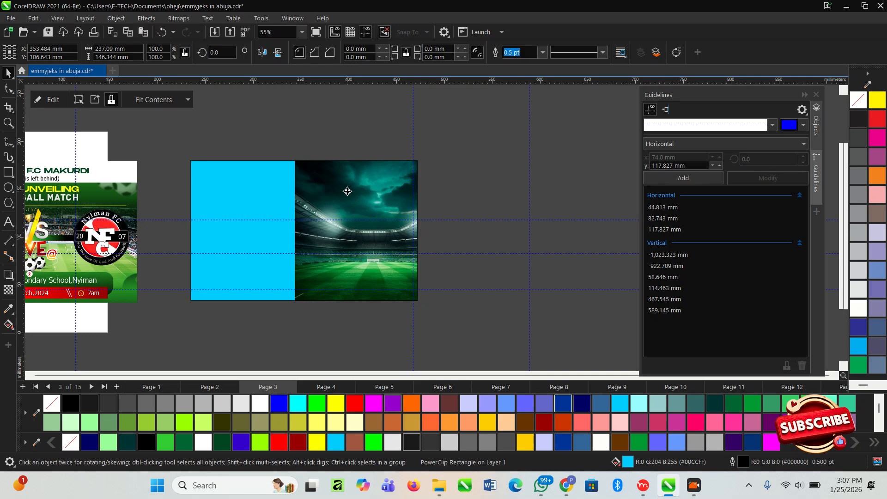
{"action": "double_click", "coordinate": [347, 190]}
{"action": "left_click_drag", "start_coordinate": [338, 196], "coordinate": [223, 168]}
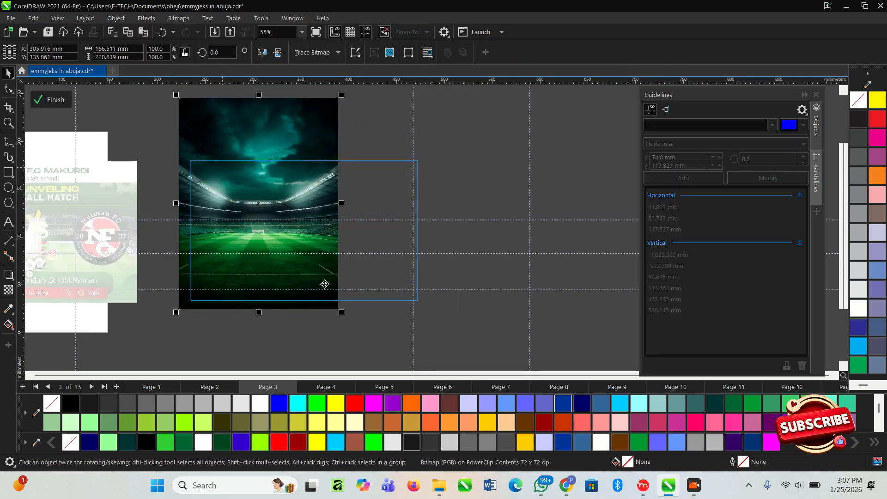
{"action": "left_click_drag", "start_coordinate": [341, 313], "coordinate": [378, 310]}
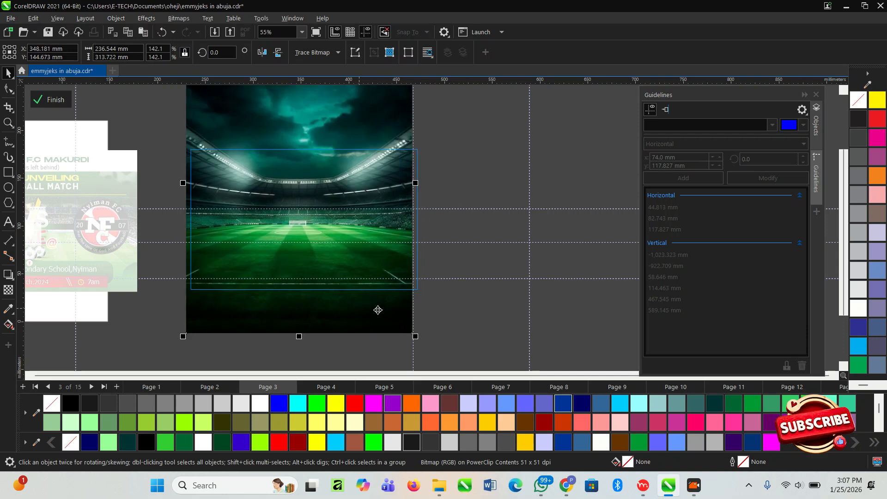
{"action": "left_click_drag", "start_coordinate": [416, 339], "coordinate": [423, 355]}
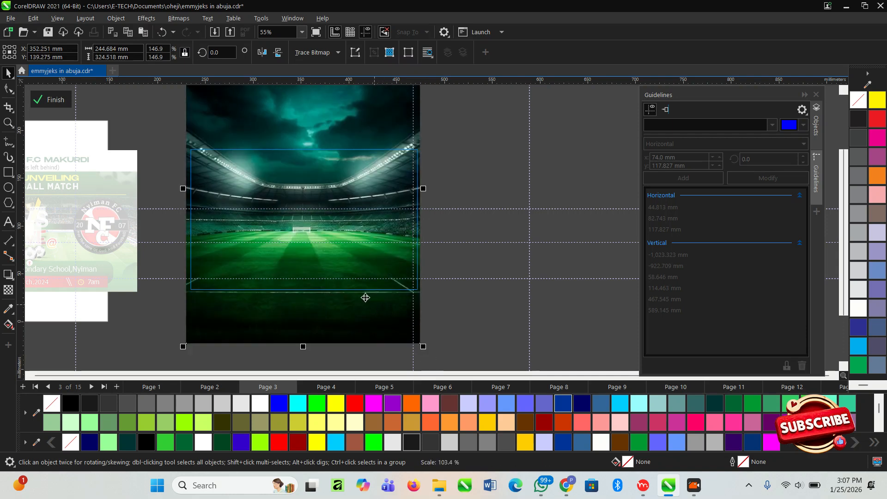
{"action": "left_click", "coordinate": [59, 104]}
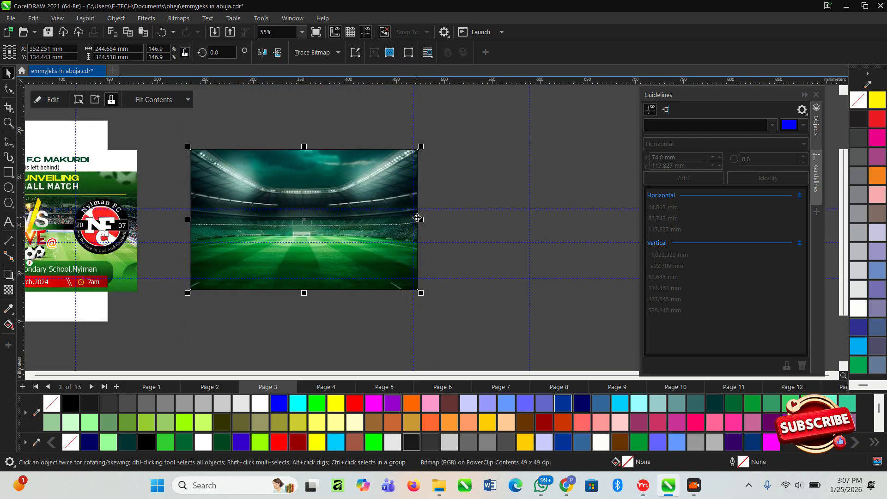
- Set the outline width of the stadium PowerClip rectangle to None
{"action": "left_click", "coordinate": [542, 53]}
{"action": "left_click", "coordinate": [510, 63]}
{"action": "left_click", "coordinate": [505, 168]}
{"action": "scroll", "coordinate": [508, 171], "scroll_direction": "down", "scroll_amount": 1}
{"action": "scroll", "coordinate": [467, 194], "scroll_direction": "up", "scroll_amount": 2}
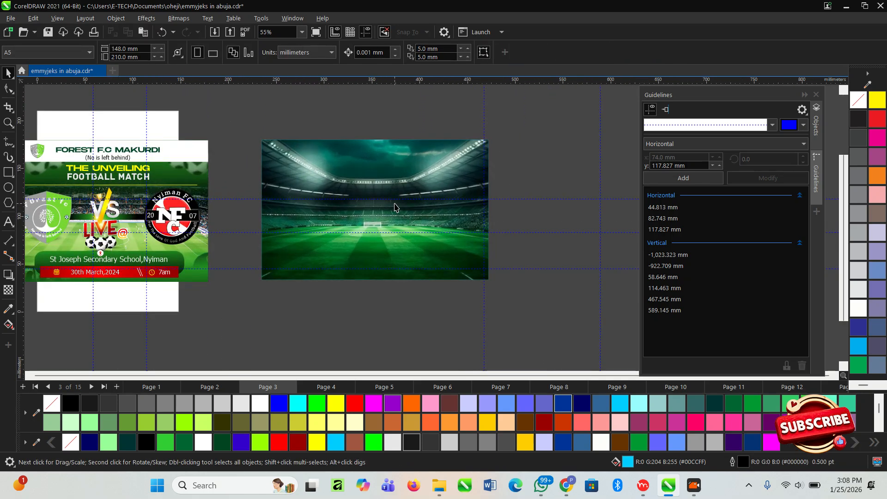
{"action": "left_click", "coordinate": [178, 209]}
{"action": "left_click", "coordinate": [178, 210]}
{"action": "left_click", "coordinate": [313, 313]}
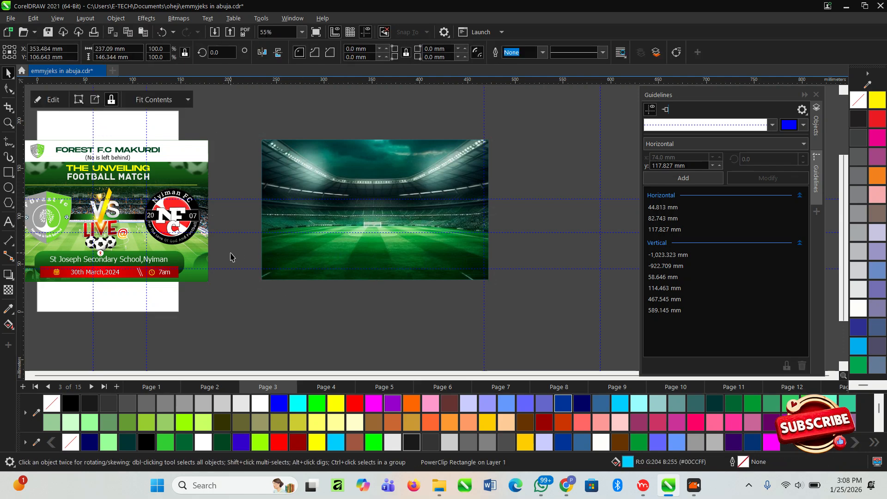
- Draw a horizontal bar about 208 mm wide and 15 mm high across the middle of the stadium background
{"action": "left_click", "coordinate": [9, 174]}
{"action": "mouse_move", "coordinate": [281, 199]}
{"action": "left_mouse_down"}
{"action": "mouse_move", "coordinate": [489, 220]}
{"action": "mouse_move", "coordinate": [479, 211]}
{"action": "left_mouse_up"}
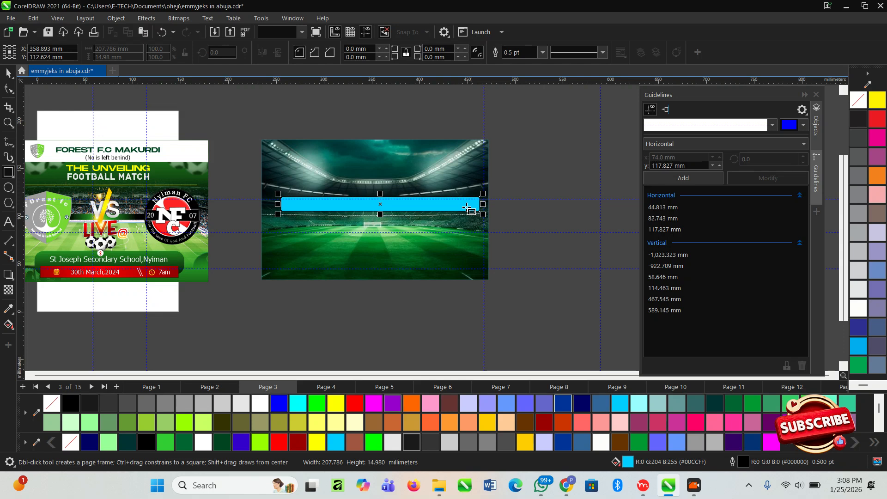
{"action": "scroll", "coordinate": [447, 207], "scroll_direction": "up", "scroll_amount": 1}
{"action": "key", "text": "space"}
{"action": "key", "text": "space"}
{"action": "key", "text": "space"}
- Centre the blue bar horizontally on the stadium background and leave only the bar selected
{"action": "left_click_drag", "start_coordinate": [405, 203], "coordinate": [398, 203]}
{"action": "left_click", "coordinate": [409, 242], "text": "shift"}
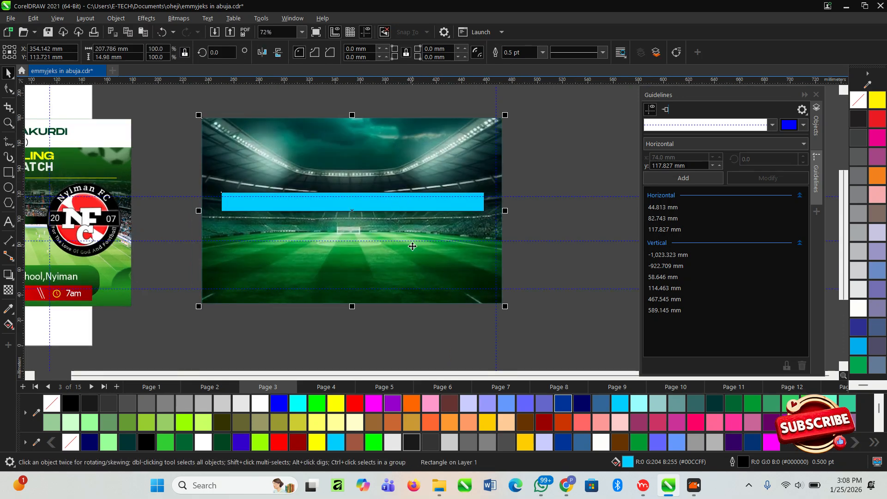
{"action": "left_click", "coordinate": [580, 256]}
{"action": "left_click", "coordinate": [363, 196]}
{"action": "left_click", "coordinate": [387, 208]}
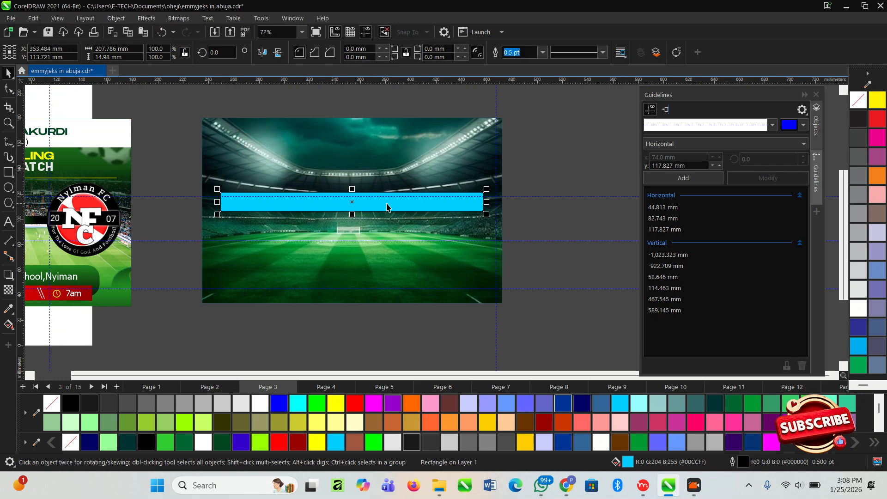
- Apply a left-to-right linear fountain fill to the bar with dark green as its right end colour
{"action": "left_click", "coordinate": [10, 325]}
{"action": "left_click_drag", "start_coordinate": [223, 202], "coordinate": [440, 205]}
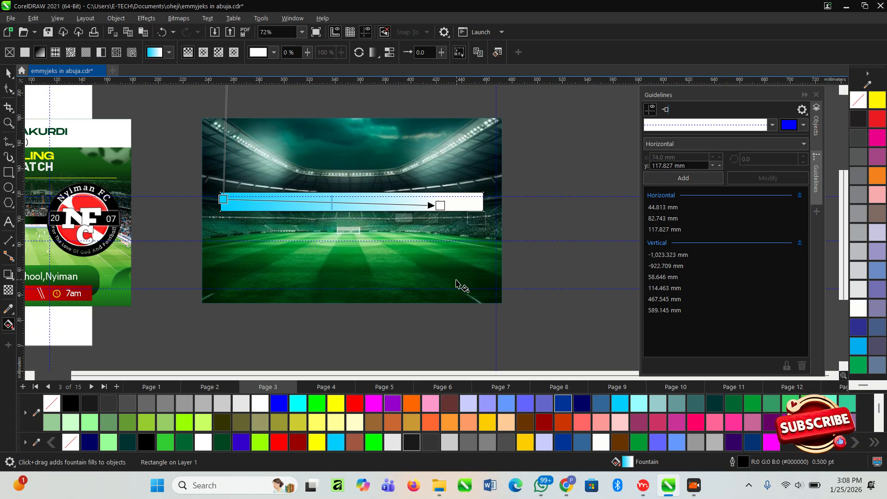
{"action": "left_click", "coordinate": [190, 445]}
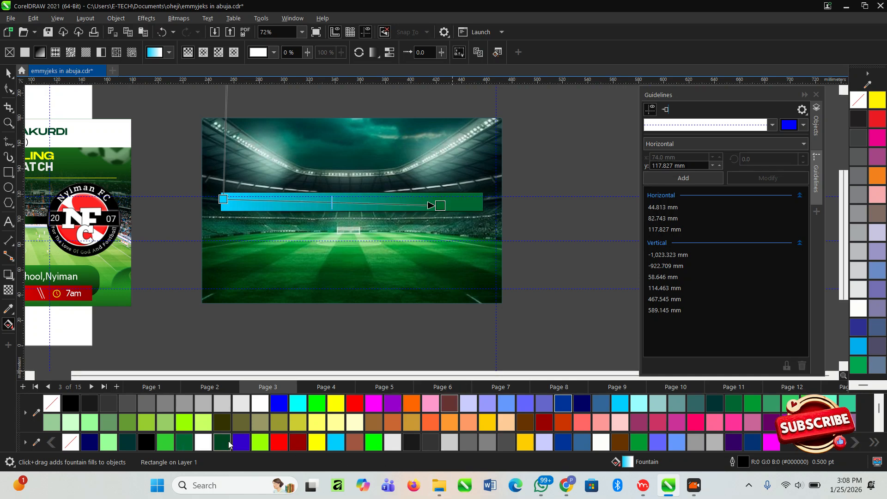
{"action": "left_click", "coordinate": [230, 440]}
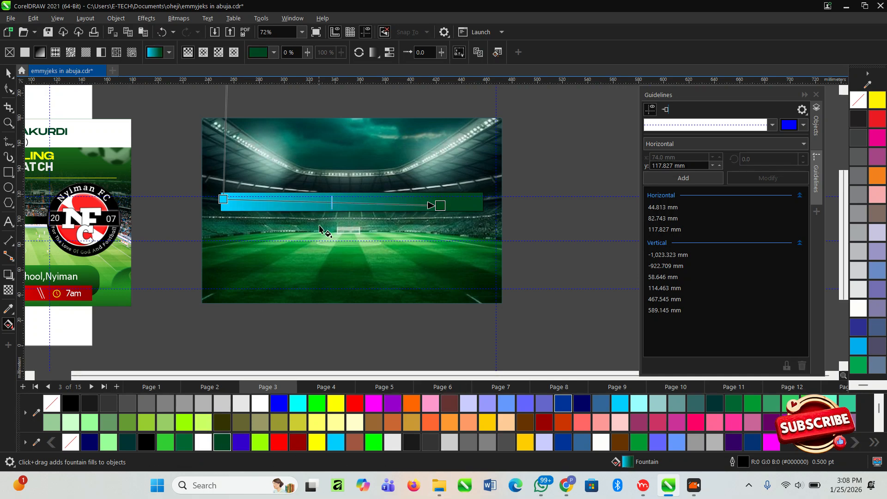
- Add a bright green stop at 52% of the bar's fountain fill, stretch the gradient to the right edge, and make both ends black
{"action": "double_click", "coordinate": [337, 203]}
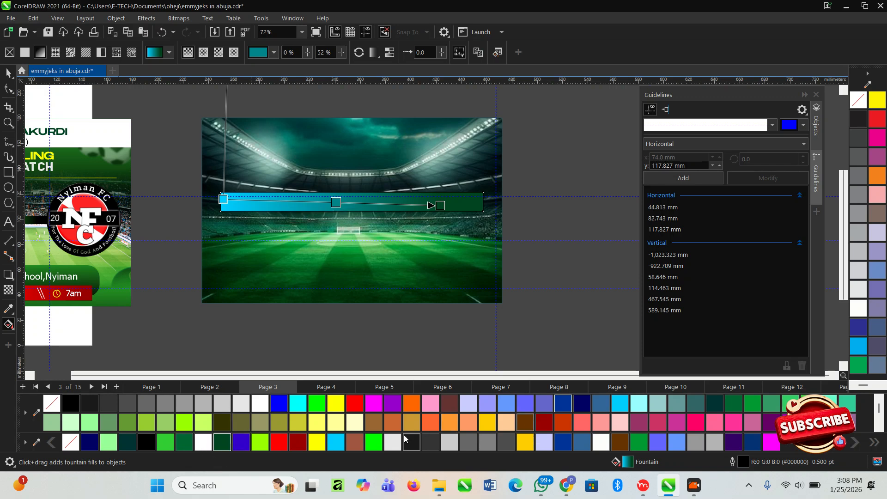
{"action": "left_click", "coordinate": [165, 447]}
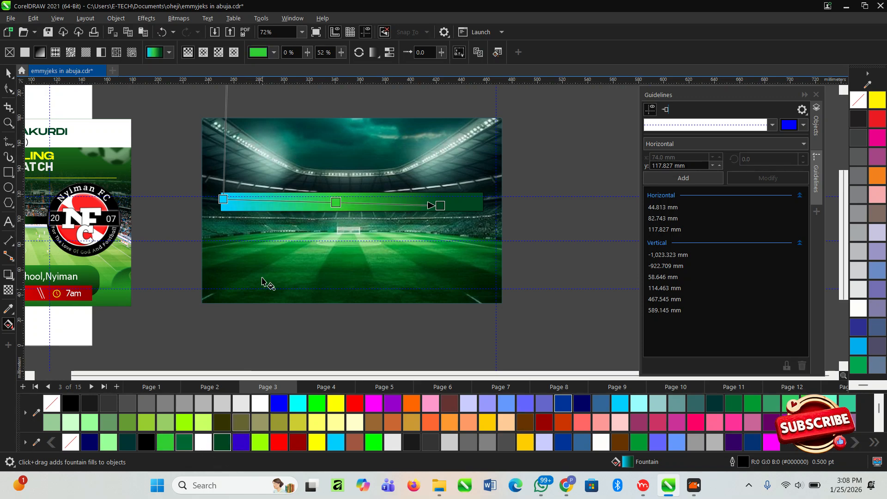
{"action": "left_click", "coordinate": [223, 198]}
{"action": "left_click", "coordinate": [143, 445]}
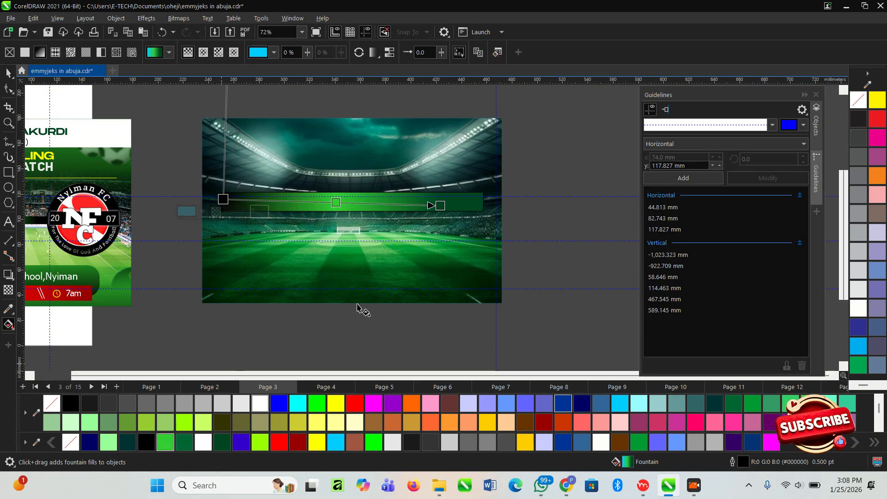
{"action": "left_click_drag", "start_coordinate": [440, 205], "coordinate": [476, 202]}
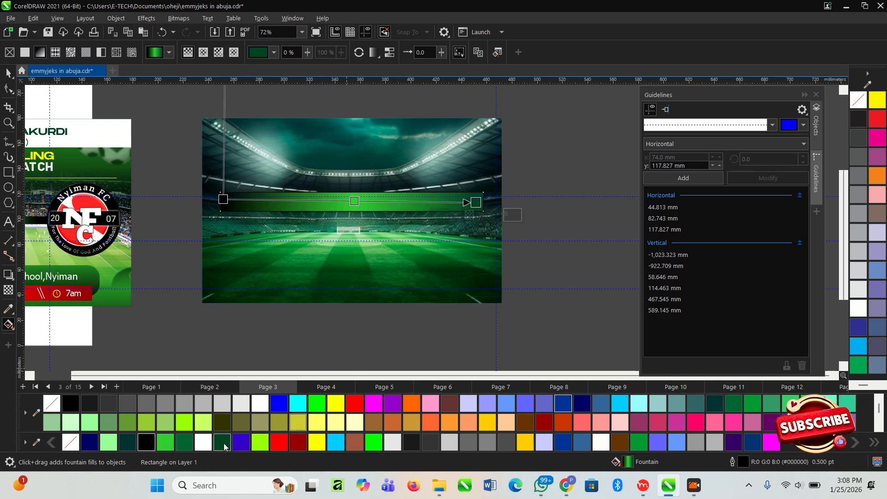
{"action": "left_click", "coordinate": [141, 445]}
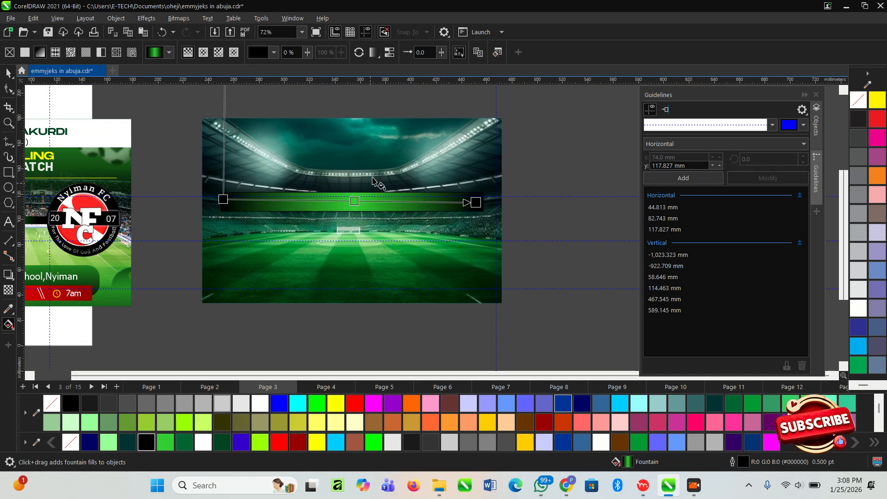
- Recolour the middle stop of the bar's fountain fill to a deeper green and finish editing the fill
{"action": "scroll", "coordinate": [363, 197], "scroll_direction": "up", "scroll_amount": 3}
{"action": "left_click", "coordinate": [347, 225]}
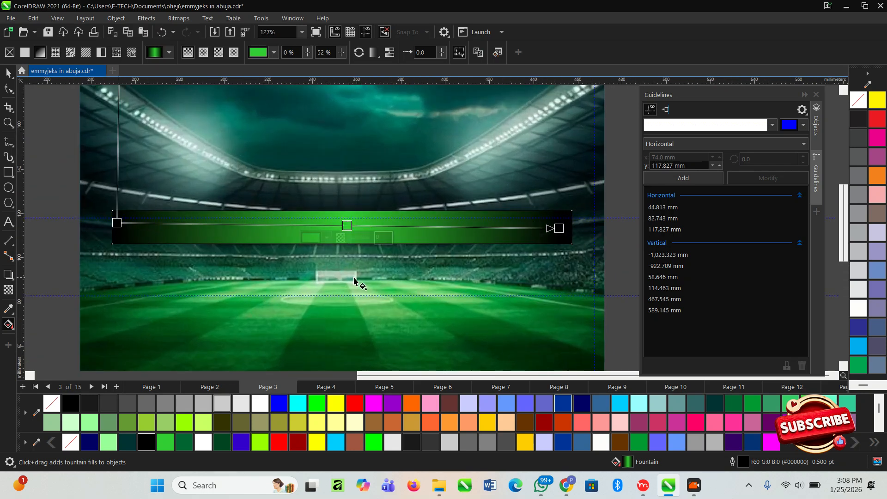
{"action": "left_click", "coordinate": [221, 444]}
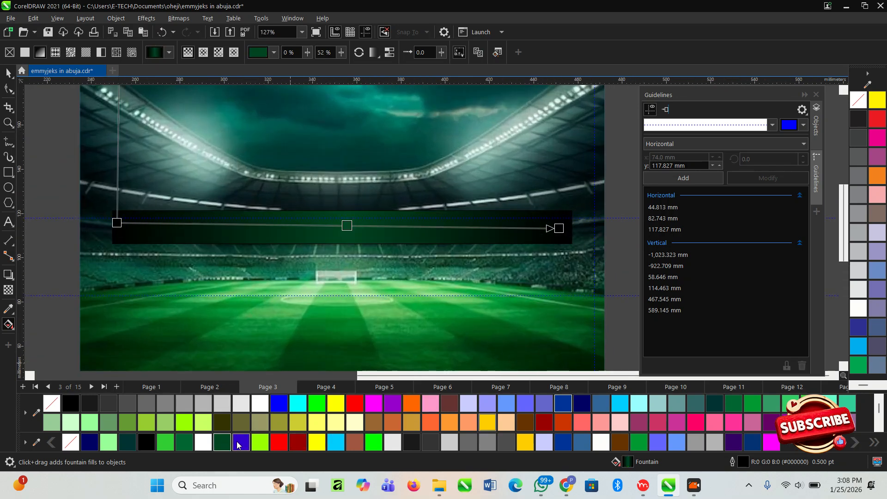
{"action": "left_click", "coordinate": [184, 443]}
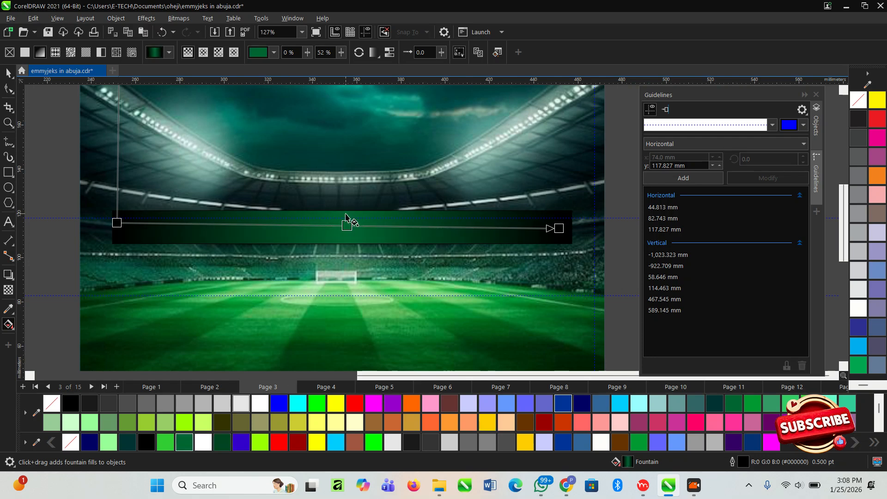
{"action": "key", "text": "space"}
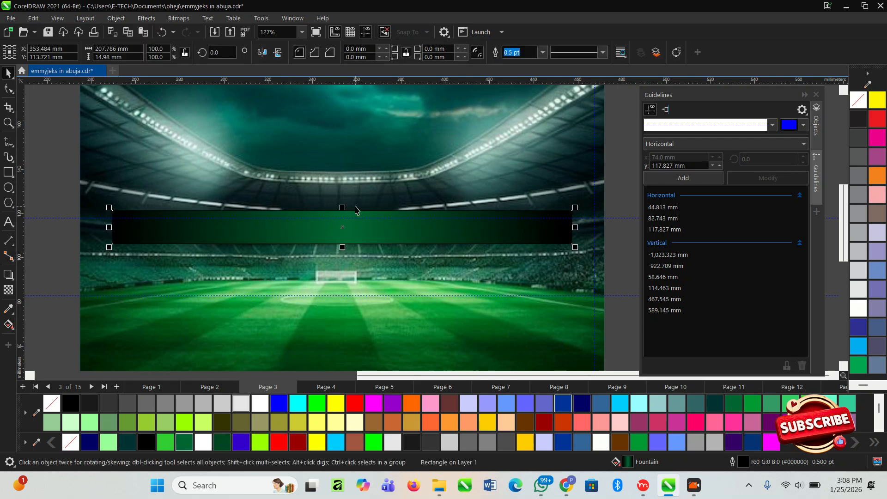
- Set the outline width of the gradient bar to None
{"action": "left_click", "coordinate": [543, 50]}
{"action": "left_click", "coordinate": [522, 63]}
{"action": "scroll", "coordinate": [301, 226], "scroll_direction": "down", "scroll_amount": 1}
{"action": "left_click", "coordinate": [550, 263]}
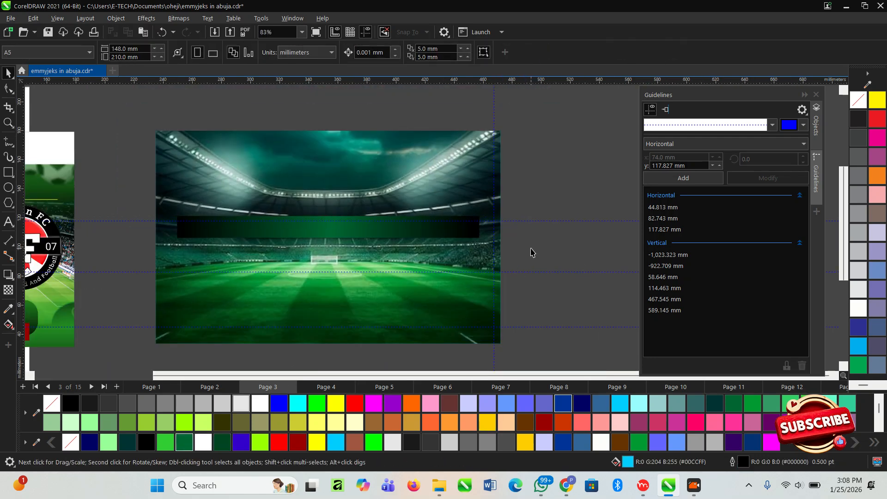
- Switch to WhatsApp and copy the Samba Boys logo image from the open chat
{"action": "scroll", "coordinate": [553, 265], "scroll_direction": "down", "scroll_amount": 1}
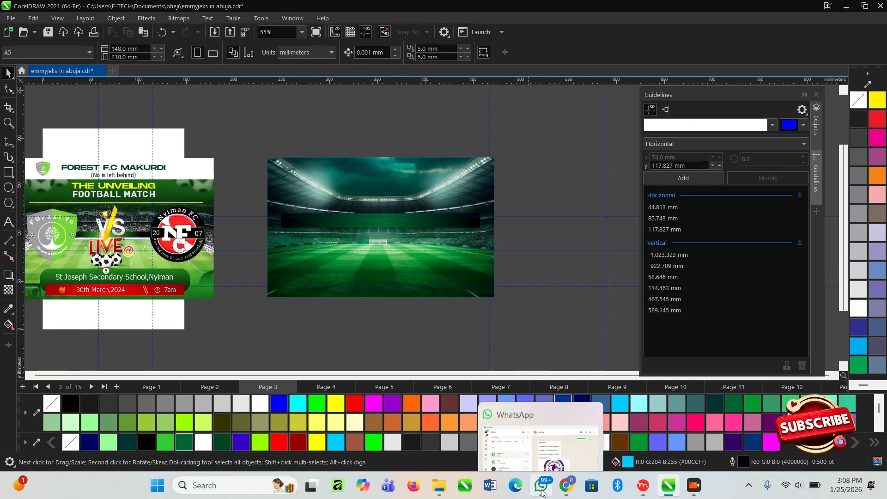
{"action": "left_click", "coordinate": [536, 481]}
{"action": "scroll", "coordinate": [532, 283], "scroll_direction": "down", "scroll_amount": 1}
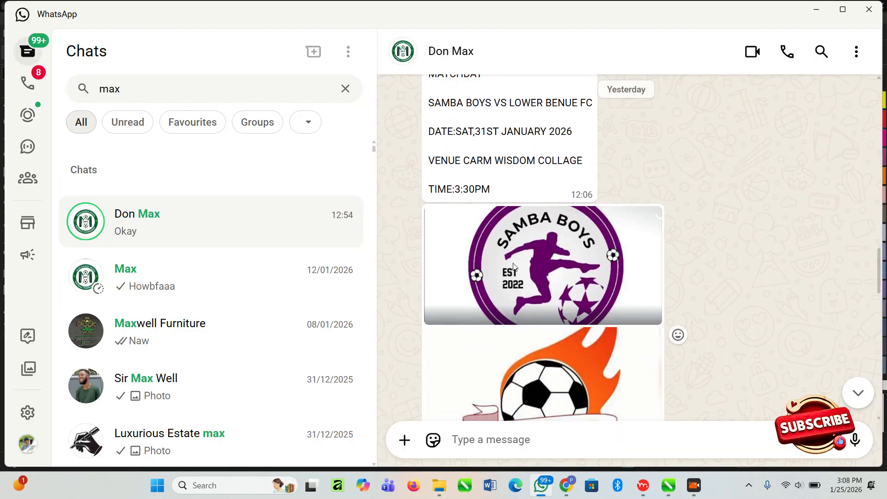
{"action": "left_click", "coordinate": [531, 283]}
{"action": "right_click", "coordinate": [436, 220]}
{"action": "left_click", "coordinate": [474, 239]}
- Return to CorelDRAW, paste the Samba Boys logo and move it toward the right side of the stadium background
{"action": "key", "text": "alt+Tab"}
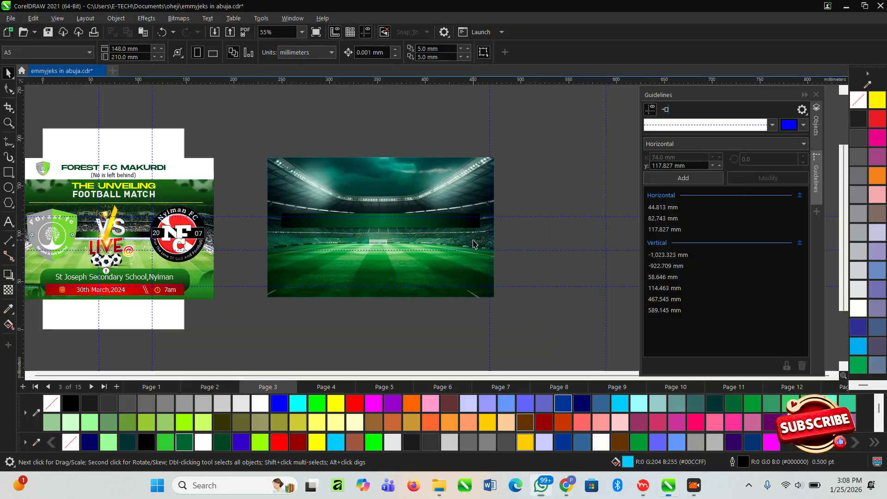
{"action": "key", "text": "ctrl+v"}
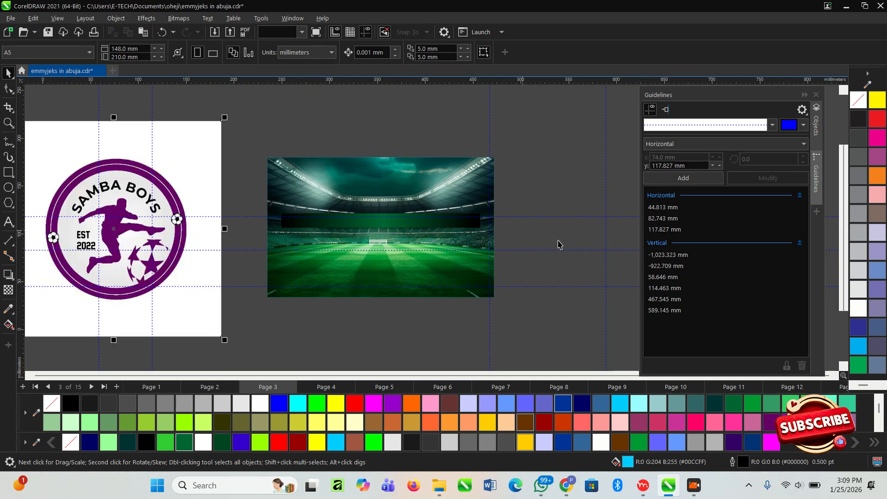
{"action": "left_click_drag", "start_coordinate": [134, 264], "coordinate": [561, 265]}
{"action": "scroll", "coordinate": [561, 265], "scroll_direction": "down", "scroll_amount": 1}
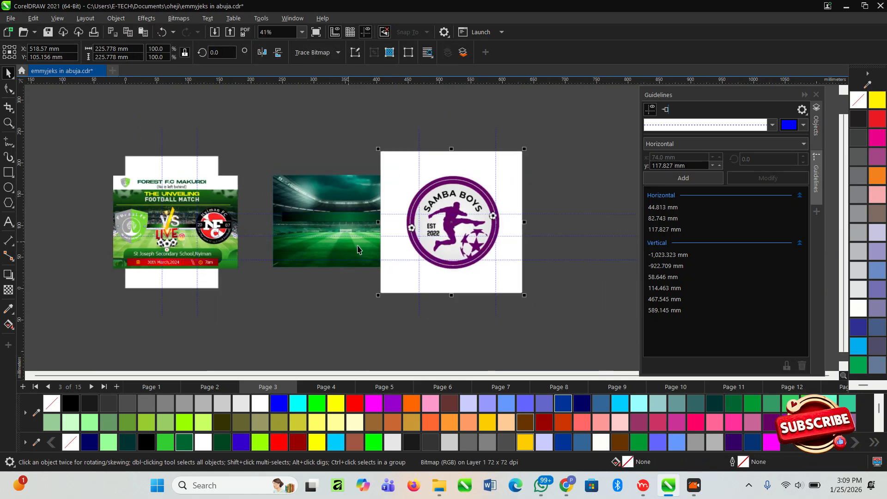
- Scale the Samba Boys logo down to about 117 mm and move it clear of the stadium background
{"action": "left_click", "coordinate": [549, 277]}
{"action": "left_click", "coordinate": [511, 290]}
{"action": "left_click_drag", "start_coordinate": [525, 296], "coordinate": [488, 260]}
{"action": "left_click_drag", "start_coordinate": [419, 251], "coordinate": [469, 248]}
- Switch to WhatsApp, open the Lower Benue FC logo image and copy it
{"action": "key", "text": "alt+Tab"}
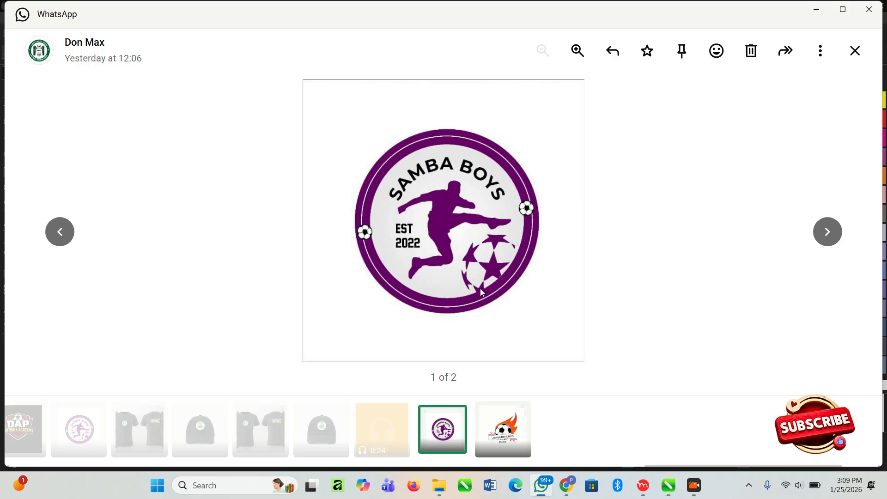
{"action": "left_click", "coordinate": [478, 408]}
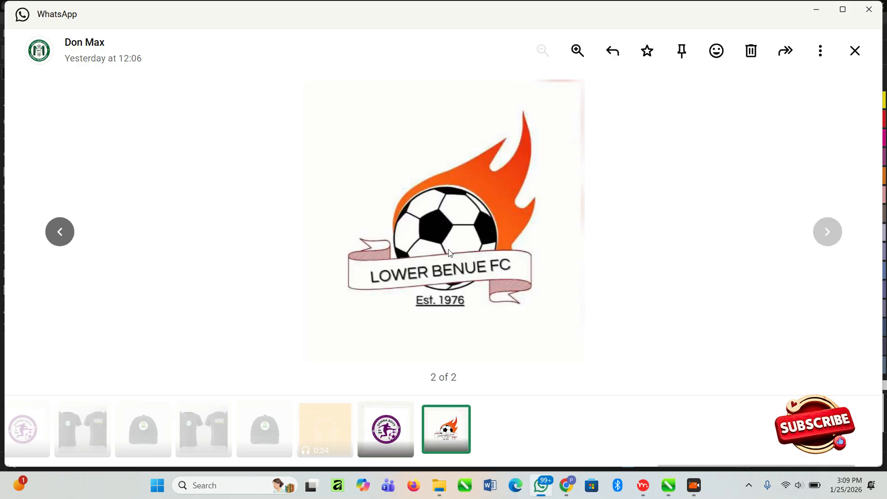
{"action": "right_click", "coordinate": [449, 253]}
{"action": "left_click", "coordinate": [485, 269]}
- Return to CorelDRAW, paste the Lower Benue FC logo and place it just above the Samba Boys logo
{"action": "key", "text": "alt+Tab"}
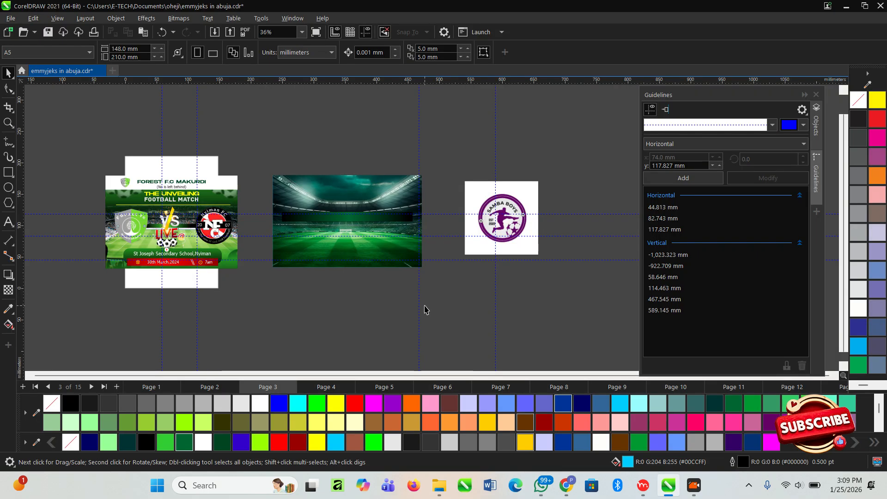
{"action": "key", "text": "ctrl+v"}
{"action": "left_click_drag", "start_coordinate": [155, 236], "coordinate": [396, 290]}
{"action": "key", "text": "ctrl+z"}
{"action": "left_click_drag", "start_coordinate": [175, 200], "coordinate": [528, 107]}
{"action": "scroll", "coordinate": [528, 107], "scroll_direction": "up", "scroll_amount": 1}
{"action": "left_click", "coordinate": [481, 304]}
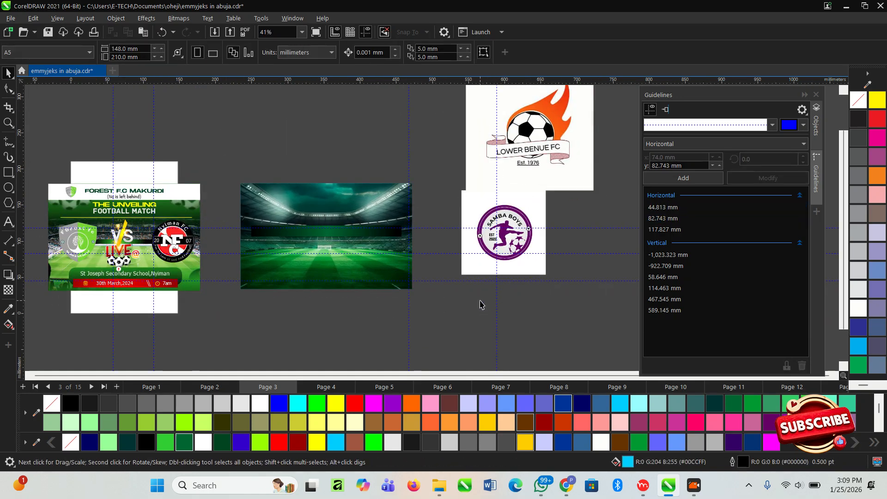
- Switch to WhatsApp, close the logo image, check the match details in the chat and return to CorelDRAW
{"action": "key", "text": "alt+Tab"}
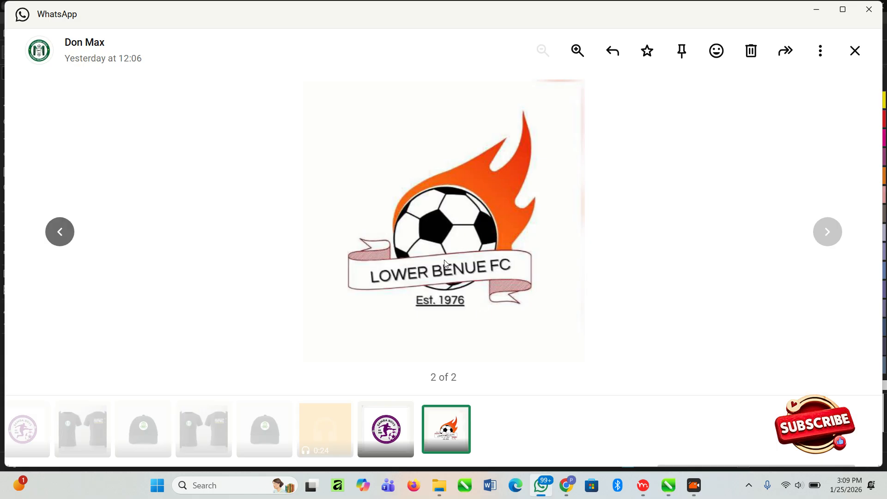
{"action": "left_click", "coordinate": [757, 88]}
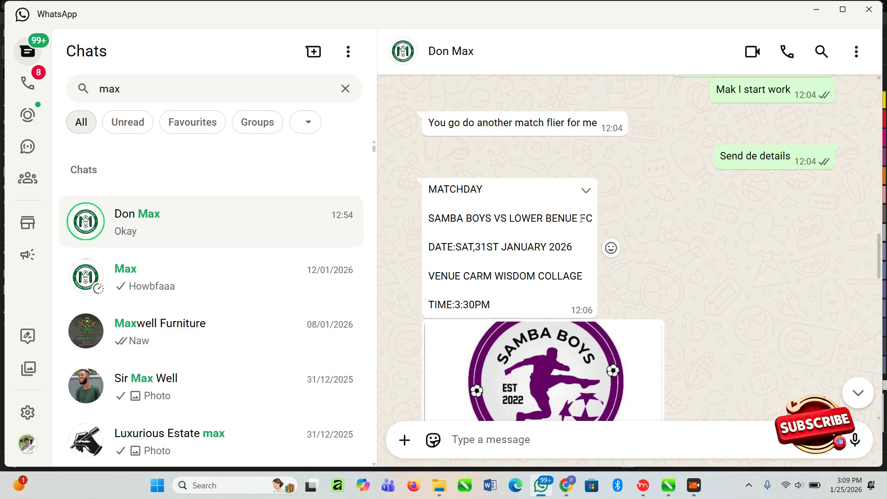
{"action": "key", "text": "alt+Tab"}
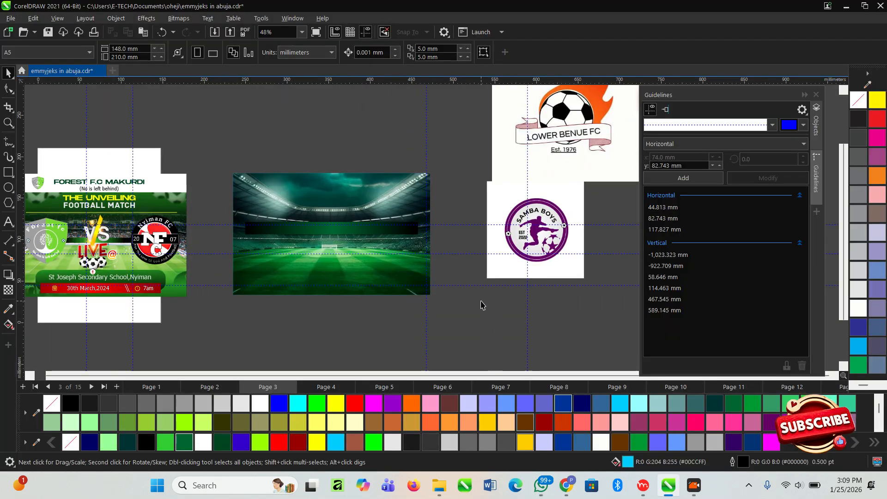
- Draw a large circle over the left half of the stadium background and PowerClip the Samba Boys logo inside it
{"action": "scroll", "coordinate": [455, 257], "scroll_direction": "up", "scroll_amount": 1}
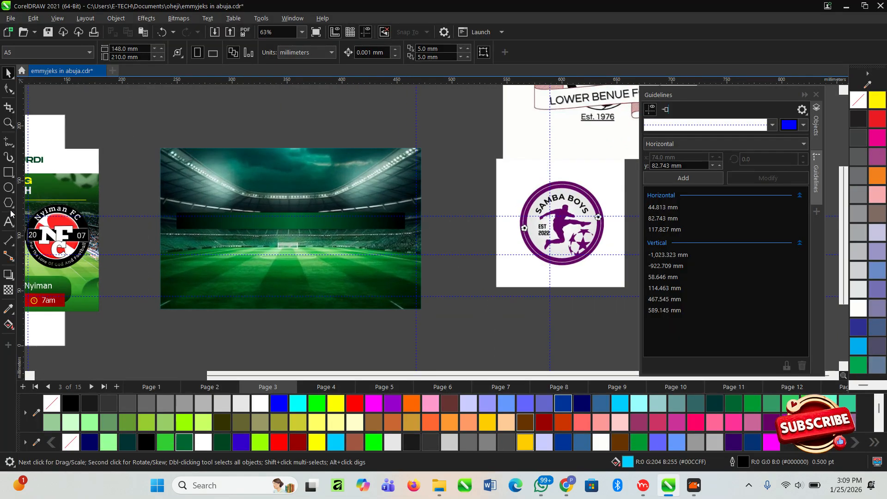
{"action": "left_click_drag", "start_coordinate": [174, 206], "coordinate": [283, 294]}
{"action": "key", "text": "space"}
{"action": "left_click", "coordinate": [333, 338]}
{"action": "left_click", "coordinate": [553, 197]}
{"action": "left_click_drag", "start_coordinate": [552, 196], "coordinate": [242, 245]}
{"action": "left_click", "coordinate": [282, 276]}
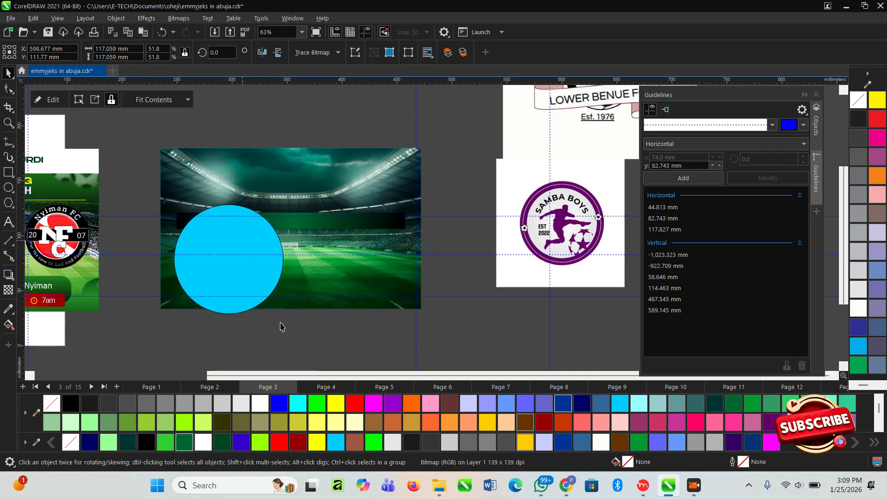
- Edit the circle's PowerClip contents, enlarging the Samba Boys image to about 143 mm and centring the badge in the frame
{"action": "double_click", "coordinate": [233, 283]}
{"action": "left_click_drag", "start_coordinate": [257, 277], "coordinate": [231, 269]}
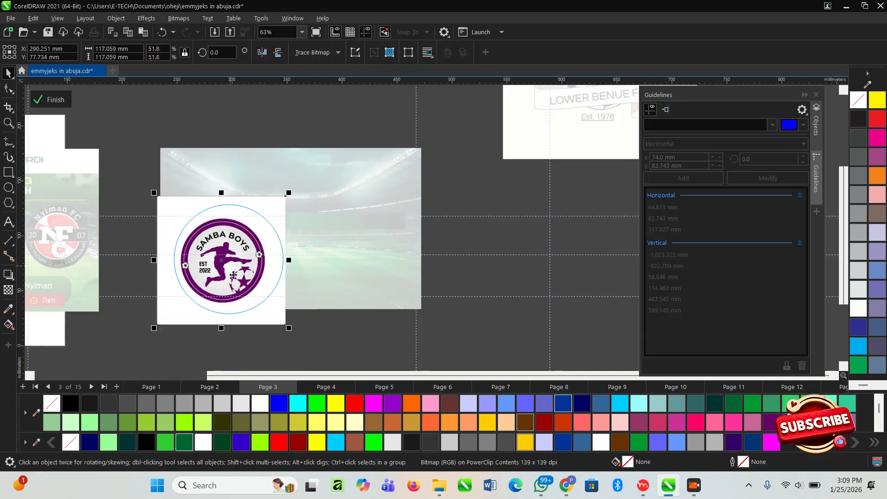
{"action": "left_click_drag", "start_coordinate": [290, 329], "coordinate": [319, 358]}
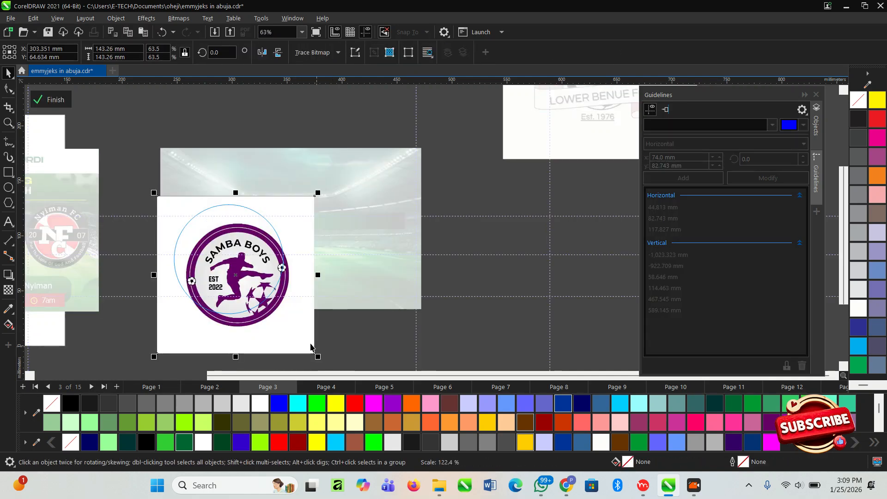
{"action": "scroll", "coordinate": [241, 292], "scroll_direction": "up", "scroll_amount": 3}
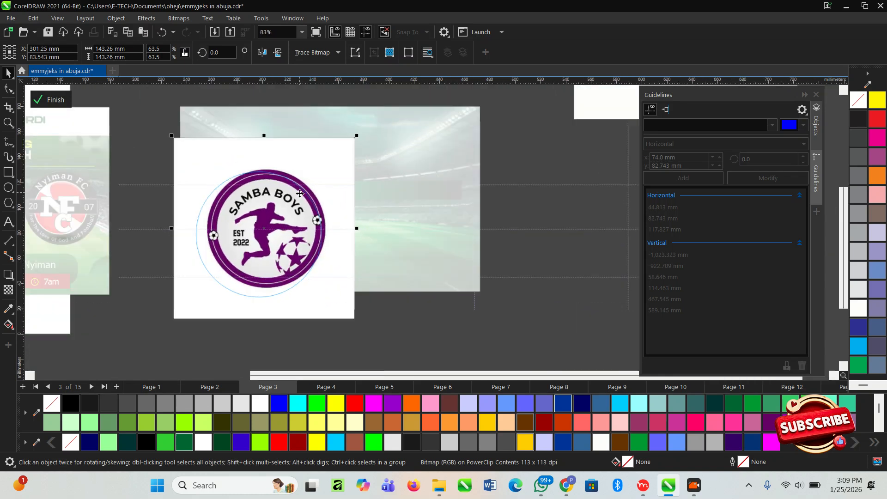
{"action": "left_click_drag", "start_coordinate": [256, 219], "coordinate": [251, 223]}
{"action": "left_click", "coordinate": [49, 99]}
- Scale the Samba Boys circle down to about 63 mm and move it over the left end of the gradient bar
{"action": "scroll", "coordinate": [309, 267], "scroll_direction": "down", "scroll_amount": 2}
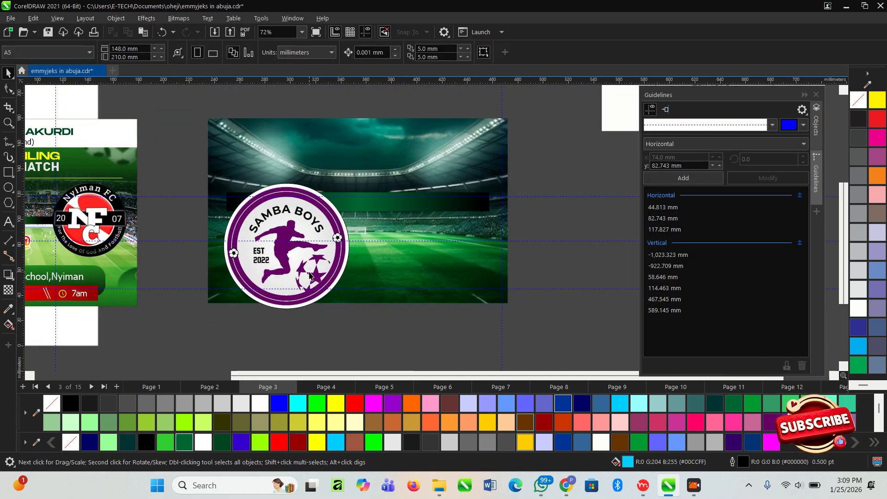
{"action": "left_click_drag", "start_coordinate": [355, 314], "coordinate": [335, 298]}
{"action": "scroll", "coordinate": [281, 255], "scroll_direction": "up", "scroll_amount": 1}
{"action": "left_click_drag", "start_coordinate": [281, 255], "coordinate": [262, 197]}
{"action": "scroll", "coordinate": [248, 199], "scroll_direction": "up", "scroll_amount": 1}
{"action": "scroll", "coordinate": [269, 207], "scroll_direction": "down", "scroll_amount": 2}
{"action": "scroll", "coordinate": [351, 181], "scroll_direction": "up", "scroll_amount": 1}
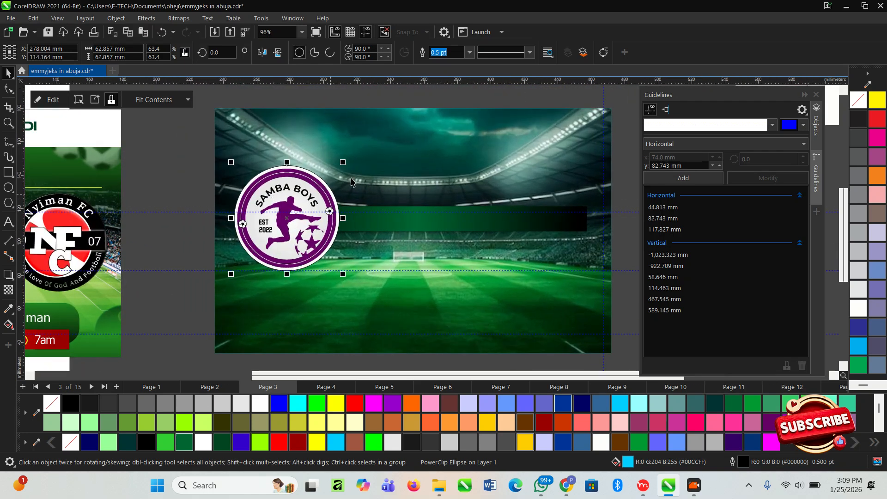
- Remove the Samba Boys circle's outline and place a duplicate of the circle at the right end of the gradient bar
{"action": "left_click", "coordinate": [471, 54]}
{"action": "left_click", "coordinate": [447, 64]}
{"action": "left_click", "coordinate": [178, 197]}
{"action": "scroll", "coordinate": [178, 199], "scroll_direction": "down", "scroll_amount": 2}
{"action": "left_click_drag", "start_coordinate": [255, 219], "coordinate": [415, 220]}
{"action": "right_click", "coordinate": [415, 220]}
{"action": "left_click", "coordinate": [578, 250]}
- Add the Lower Benue FC logo to the duplicate circle's PowerClip and delete the Samba Boys logo from its contents
{"action": "scroll", "coordinate": [416, 236], "scroll_direction": "down", "scroll_amount": 2}
{"action": "left_click", "coordinate": [553, 133]}
{"action": "left_click_drag", "start_coordinate": [553, 133], "coordinate": [346, 224]}
{"action": "left_click", "coordinate": [442, 257]}
{"action": "double_click", "coordinate": [430, 226]}
{"action": "left_click", "coordinate": [428, 228]}
{"action": "key", "text": "Delete"}
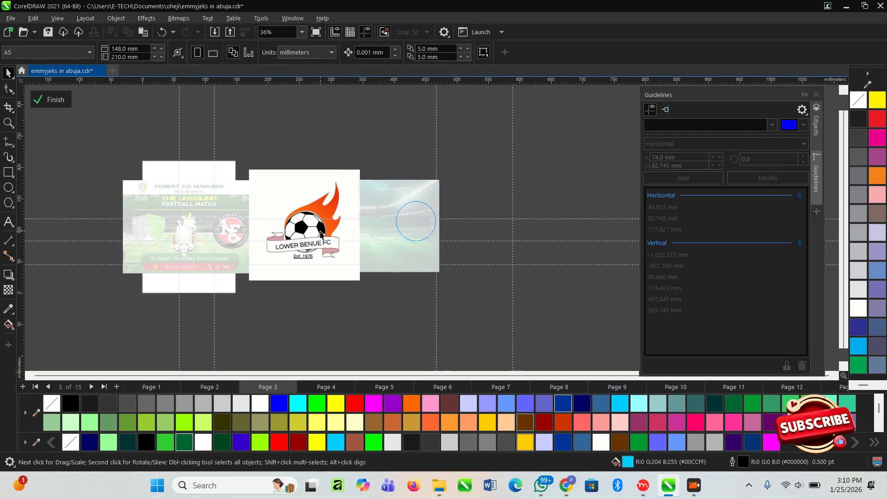
- Scale the Lower Benue FC image to about 67 mm, centre it in the circle and finish editing the PowerClip
{"action": "left_click_drag", "start_coordinate": [317, 234], "coordinate": [395, 239]}
{"action": "scroll", "coordinate": [429, 235], "scroll_direction": "up", "scroll_amount": 1}
{"action": "left_click_drag", "start_coordinate": [472, 295], "coordinate": [452, 218]}
{"action": "scroll", "coordinate": [407, 226], "scroll_direction": "up", "scroll_amount": 1}
{"action": "left_click_drag", "start_coordinate": [495, 134], "coordinate": [472, 151]}
{"action": "scroll", "coordinate": [426, 227], "scroll_direction": "up", "scroll_amount": 1}
{"action": "left_click_drag", "start_coordinate": [426, 226], "coordinate": [432, 225]}
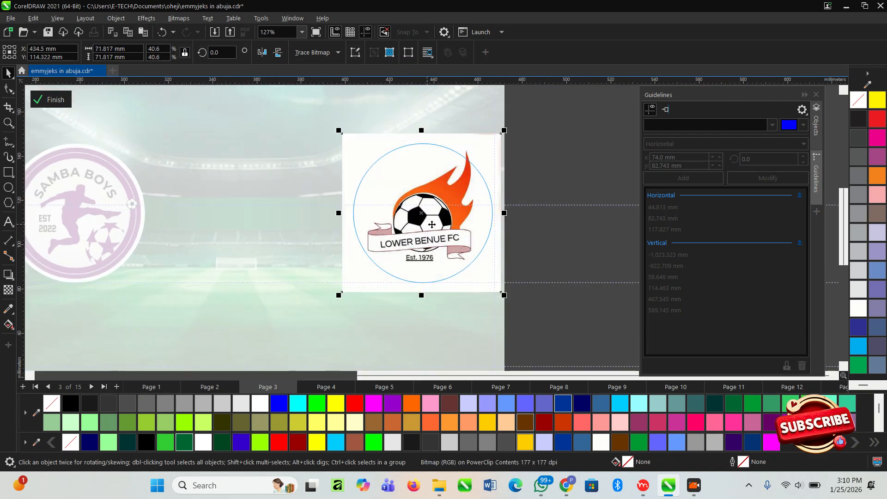
{"action": "left_click_drag", "start_coordinate": [506, 130], "coordinate": [495, 141]}
{"action": "left_click_drag", "start_coordinate": [447, 187], "coordinate": [451, 185]}
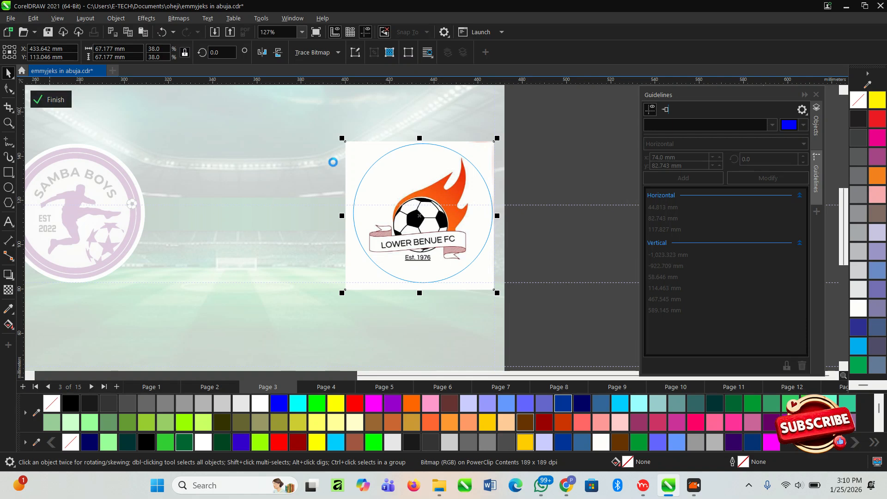
{"action": "left_click", "coordinate": [430, 243]}
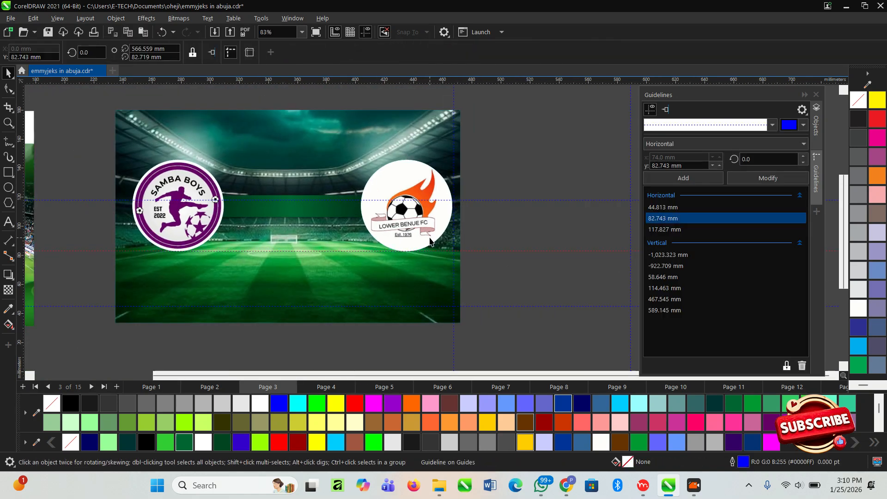
- Switch to WhatsApp, copy the word MATCHDAY from the match details message and return to CorelDRAW
{"action": "scroll", "coordinate": [430, 243], "scroll_direction": "down", "scroll_amount": 1}
{"action": "scroll", "coordinate": [491, 238], "scroll_direction": "down", "scroll_amount": 1}
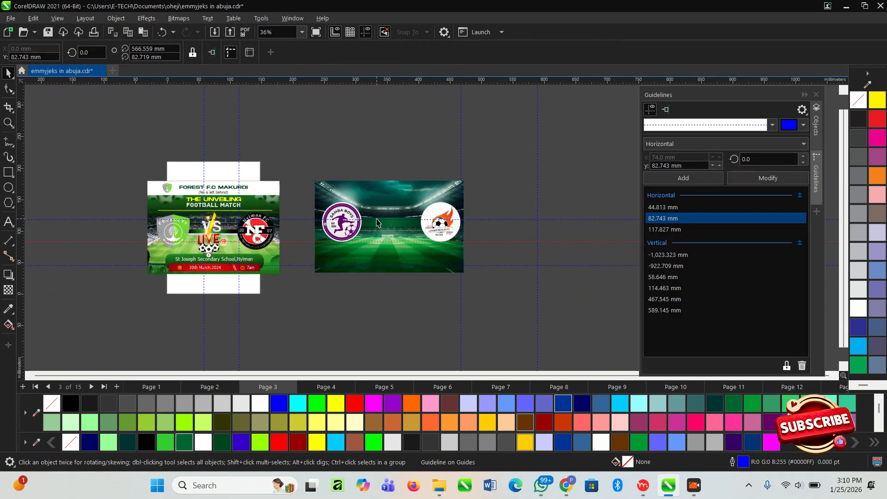
{"action": "key", "text": "alt+Tab"}
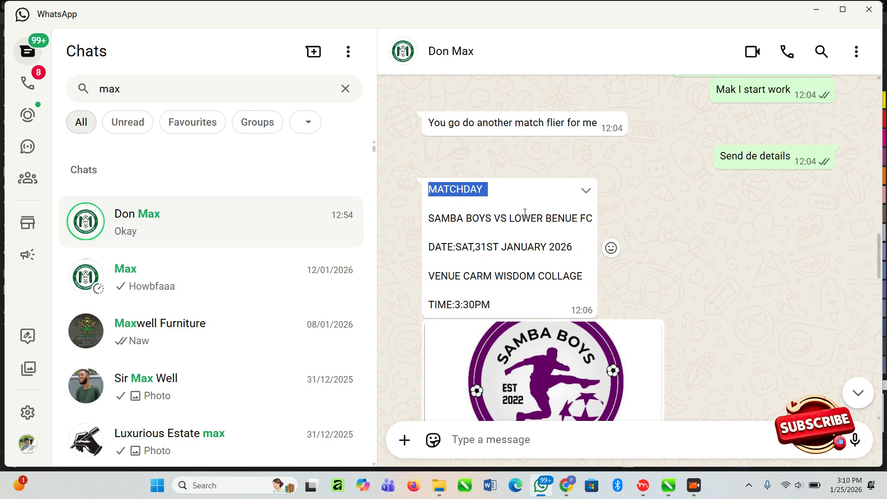
{"action": "key", "text": "alt+Tab"}
- Insert MATCHDAY as a text object near the top of the stadium background, between the two logos
{"action": "scroll", "coordinate": [371, 238], "scroll_direction": "up", "scroll_amount": 2}
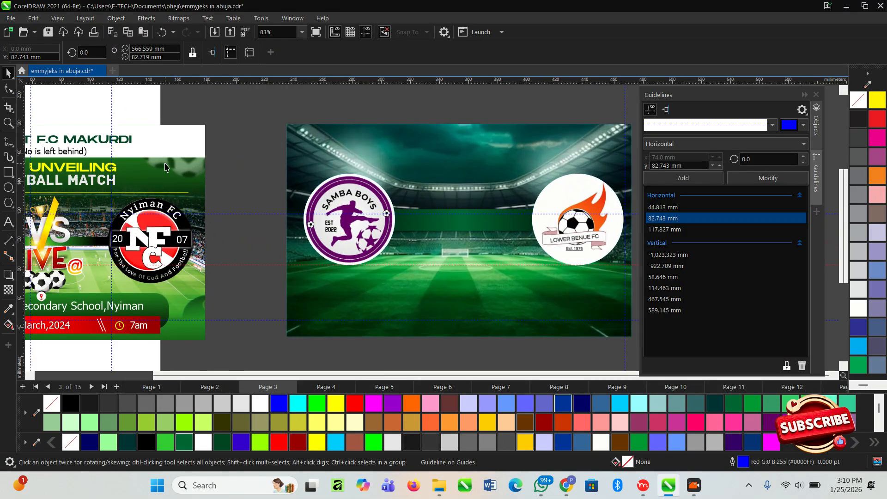
{"action": "left_click", "coordinate": [98, 140]}
{"action": "left_click", "coordinate": [10, 223]}
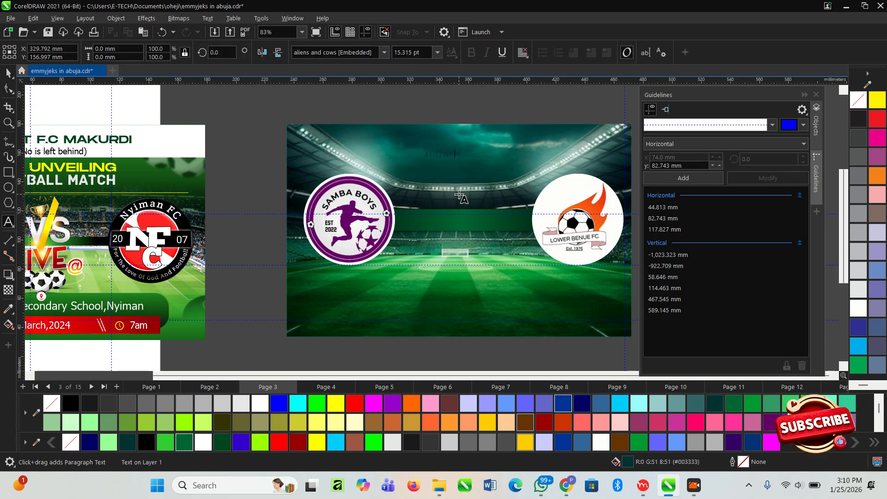
{"action": "left_click", "coordinate": [9, 73]}
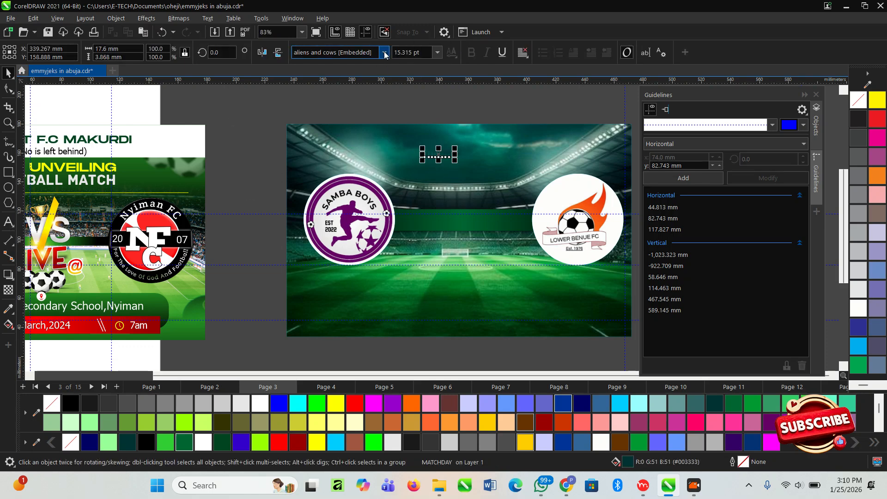
- Set the MATCHDAY text in Bebas Neue, enlarge it to about 68 pt and position it above the gradient bar
{"action": "left_click", "coordinate": [384, 52]}
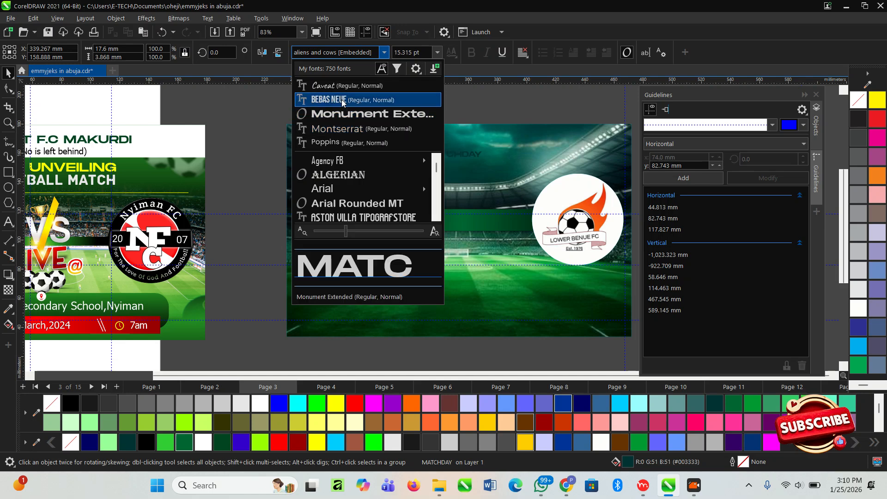
{"action": "left_click", "coordinate": [344, 100]}
{"action": "left_click_drag", "start_coordinate": [455, 163], "coordinate": [542, 184]}
{"action": "scroll", "coordinate": [494, 164], "scroll_direction": "up", "scroll_amount": 2}
{"action": "left_click_drag", "start_coordinate": [493, 166], "coordinate": [470, 159]}
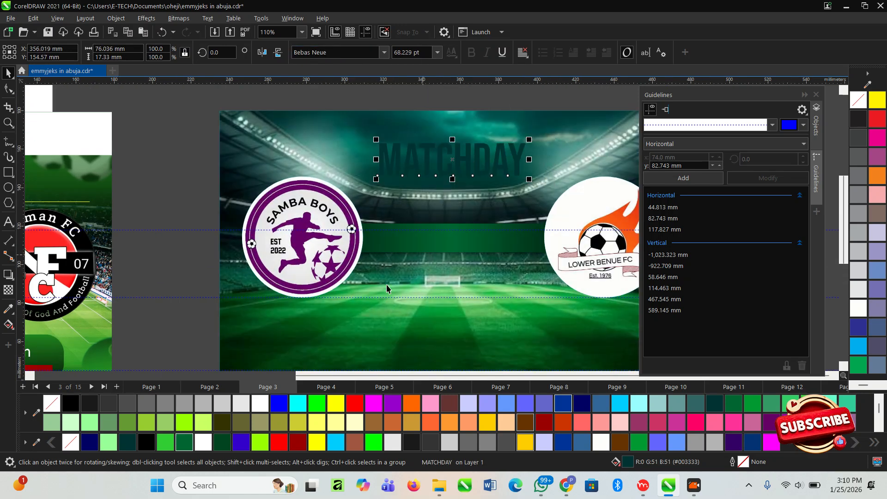
- Fill the MATCHDAY text with white and shift it slightly left to centre it between the logos
{"action": "left_click", "coordinate": [260, 404]}
{"action": "scroll", "coordinate": [440, 185], "scroll_direction": "down", "scroll_amount": 1}
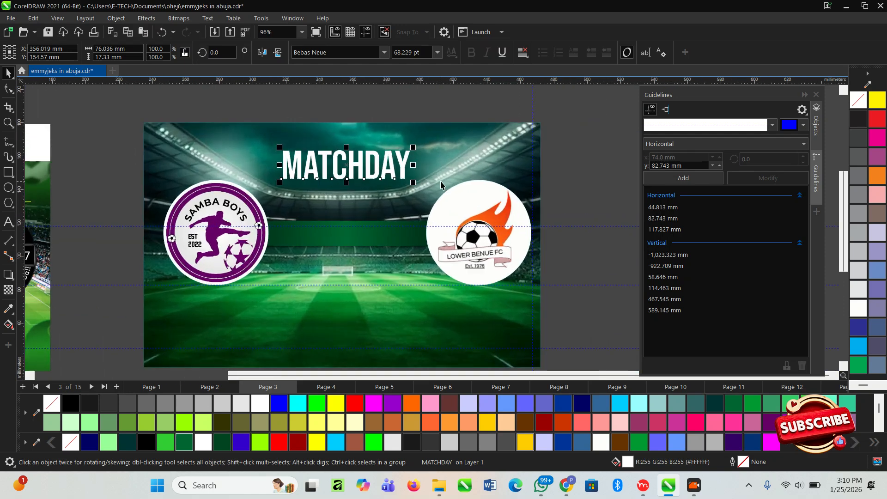
{"action": "left_click_drag", "start_coordinate": [375, 161], "coordinate": [368, 161]}
{"action": "scroll", "coordinate": [365, 164], "scroll_direction": "up", "scroll_amount": 1}
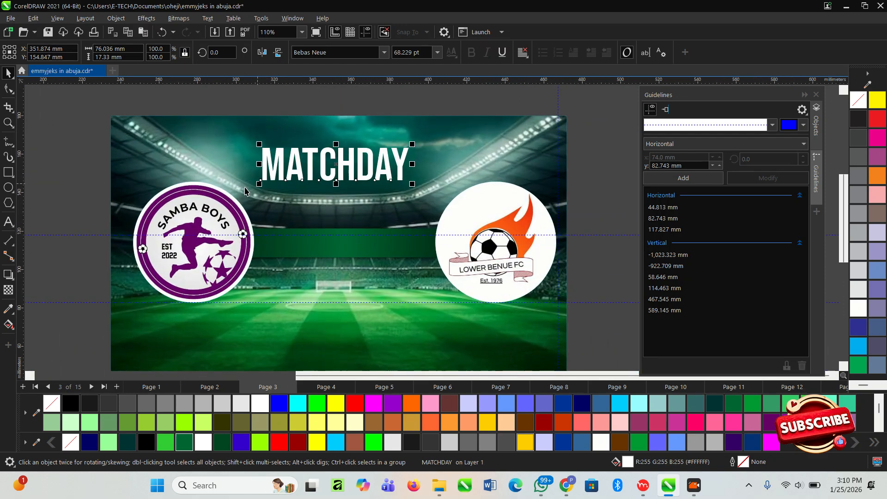
- Apply a vertical fountain transparency to the MATCHDAY text so its lower edge fades into the background
{"action": "left_click", "coordinate": [8, 290]}
{"action": "scroll", "coordinate": [362, 163], "scroll_direction": "up", "scroll_amount": 3}
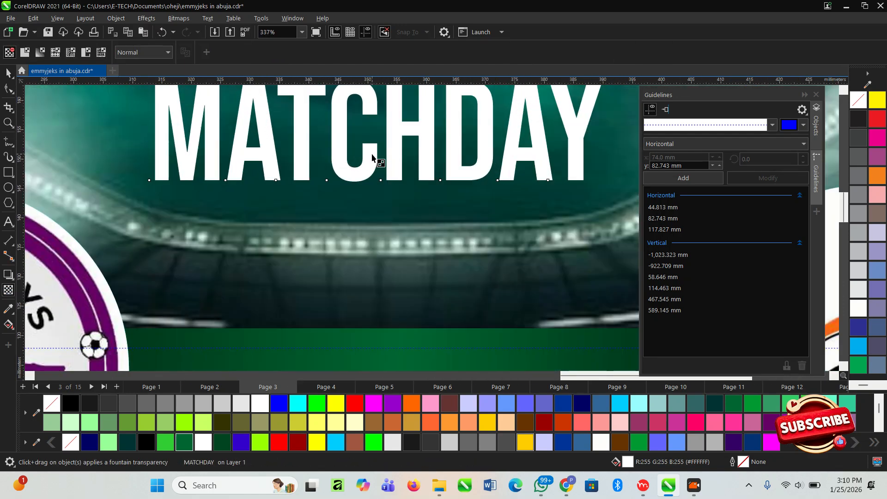
{"action": "mouse_move", "coordinate": [372, 157]}
{"action": "left_mouse_down"}
{"action": "mouse_move", "coordinate": [373, 179]}
{"action": "mouse_move", "coordinate": [370, 148]}
{"action": "mouse_move", "coordinate": [371, 156]}
{"action": "left_mouse_up"}
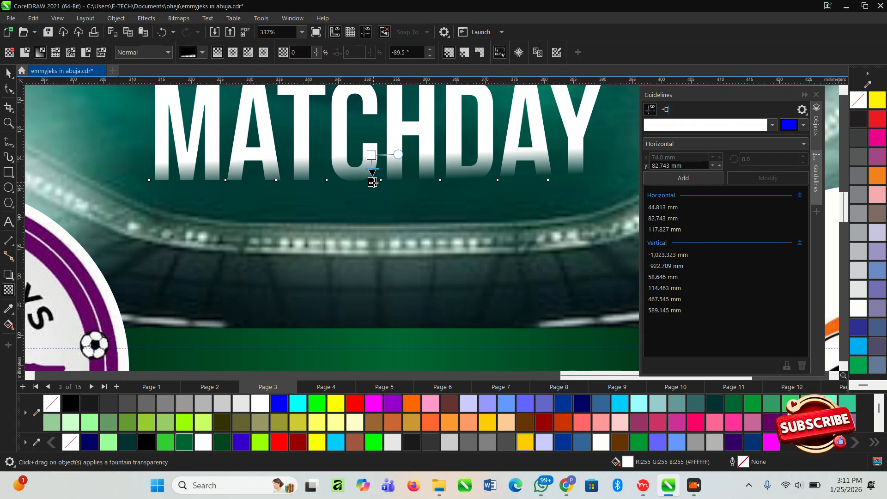
{"action": "scroll", "coordinate": [372, 183], "scroll_direction": "down", "scroll_amount": 4}
{"action": "key", "text": "space"}
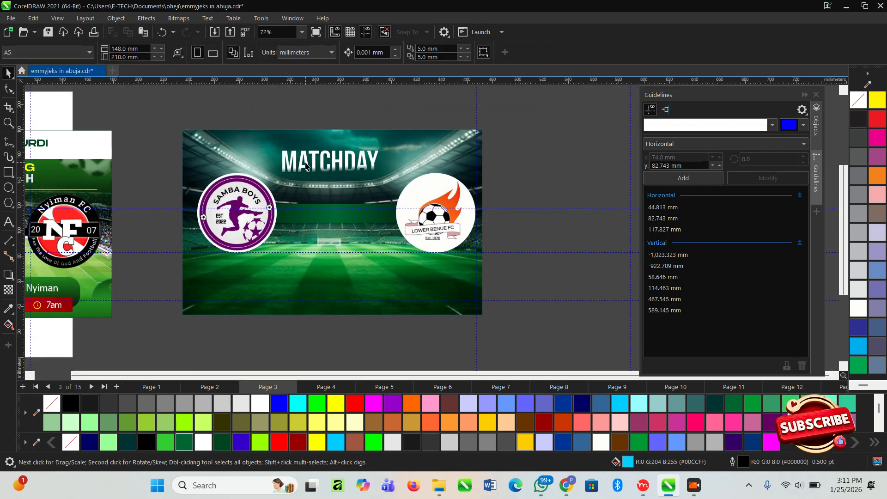
- Nudge the MATCHDAY text slightly right and readjust its fountain transparency to fade downward across the base of the letters
{"action": "scroll", "coordinate": [316, 165], "scroll_direction": "up", "scroll_amount": 3}
{"action": "left_click", "coordinate": [316, 165]}
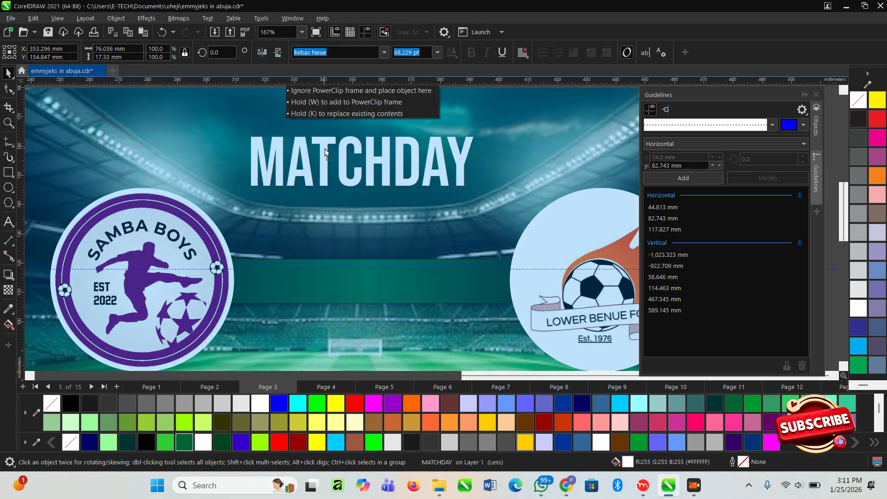
{"action": "scroll", "coordinate": [342, 163], "scroll_direction": "up", "scroll_amount": 1}
{"action": "key", "text": "space"}
{"action": "left_click_drag", "start_coordinate": [363, 176], "coordinate": [372, 142]}
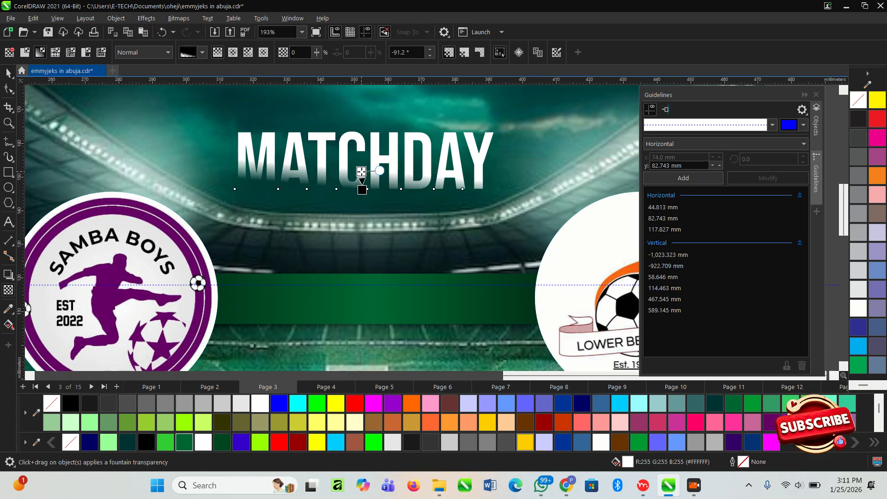
{"action": "scroll", "coordinate": [361, 188], "scroll_direction": "up", "scroll_amount": 2}
{"action": "scroll", "coordinate": [358, 186], "scroll_direction": "down", "scroll_amount": 2}
{"action": "scroll", "coordinate": [363, 190], "scroll_direction": "down", "scroll_amount": 3}
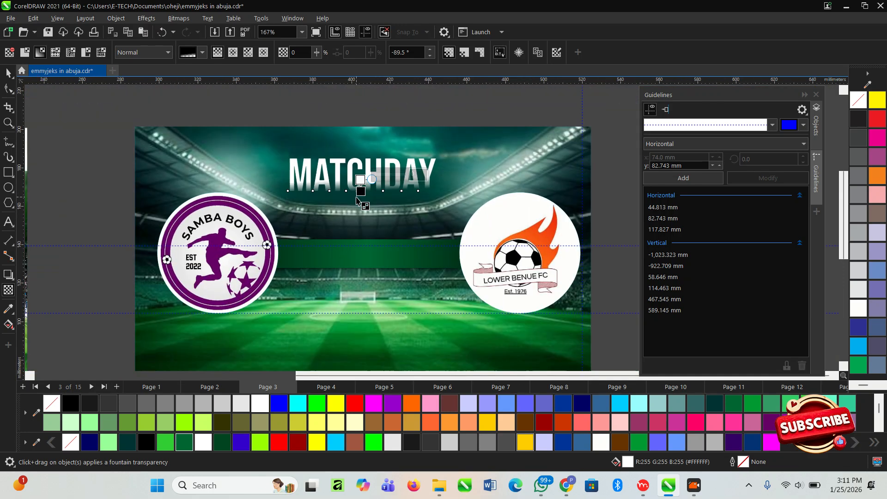
{"action": "key", "text": "space"}
{"action": "left_click", "coordinate": [295, 109]}
{"action": "scroll", "coordinate": [360, 154], "scroll_direction": "down", "scroll_amount": 2}
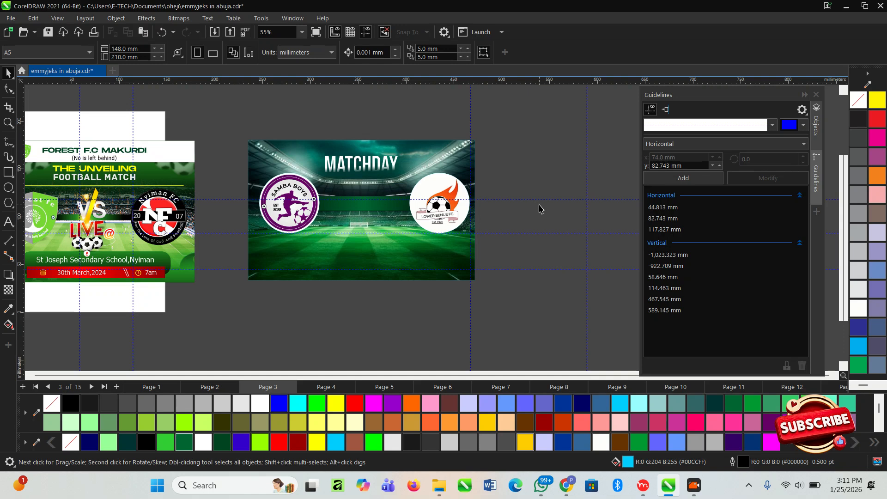
{"action": "scroll", "coordinate": [301, 309], "scroll_direction": "down", "scroll_amount": 2}
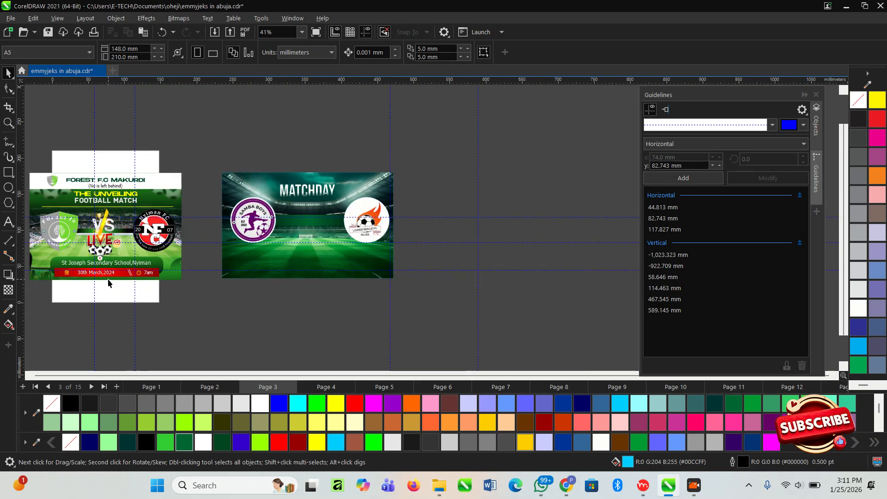
- Duplicate the gradient bar straight down and place the copy near the lower edge of the new flyer
{"action": "scroll", "coordinate": [291, 291], "scroll_direction": "up", "scroll_amount": 3}
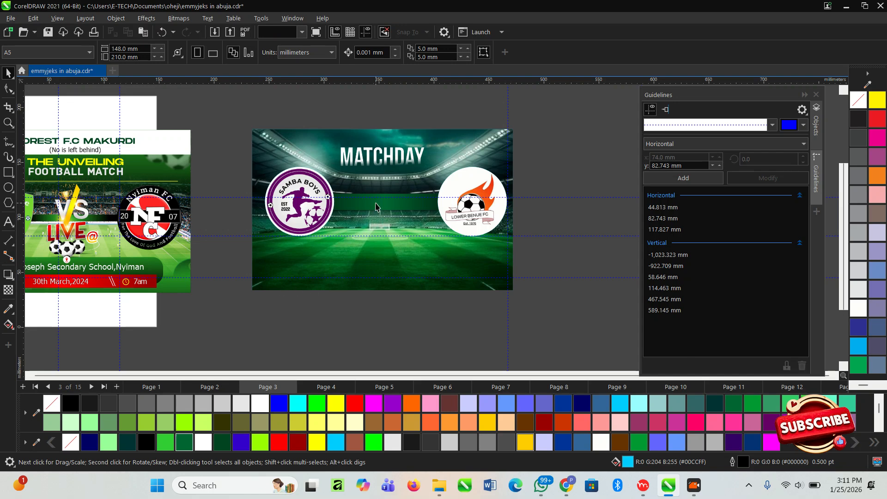
{"action": "scroll", "coordinate": [375, 206], "scroll_direction": "up", "scroll_amount": 2}
{"action": "left_click_drag", "start_coordinate": [376, 206], "coordinate": [376, 302]}
{"action": "right_click", "coordinate": [376, 302]}
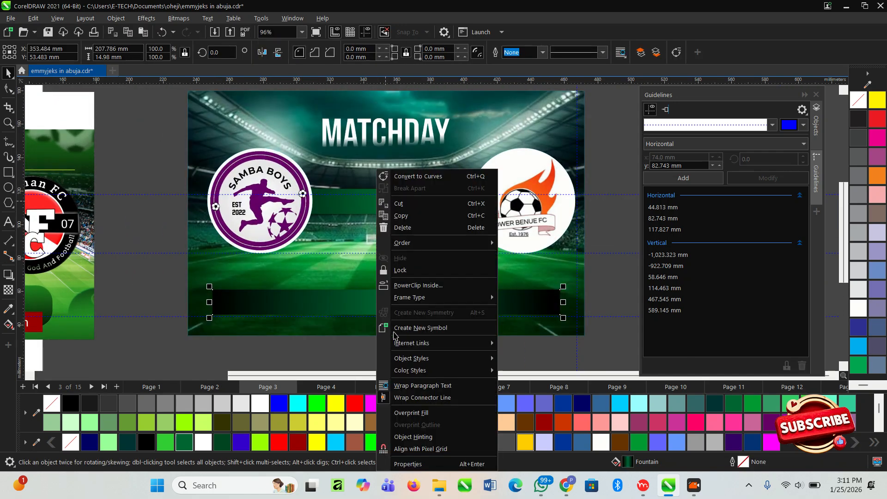
{"action": "left_click", "coordinate": [305, 352]}
{"action": "left_click", "coordinate": [314, 305]}
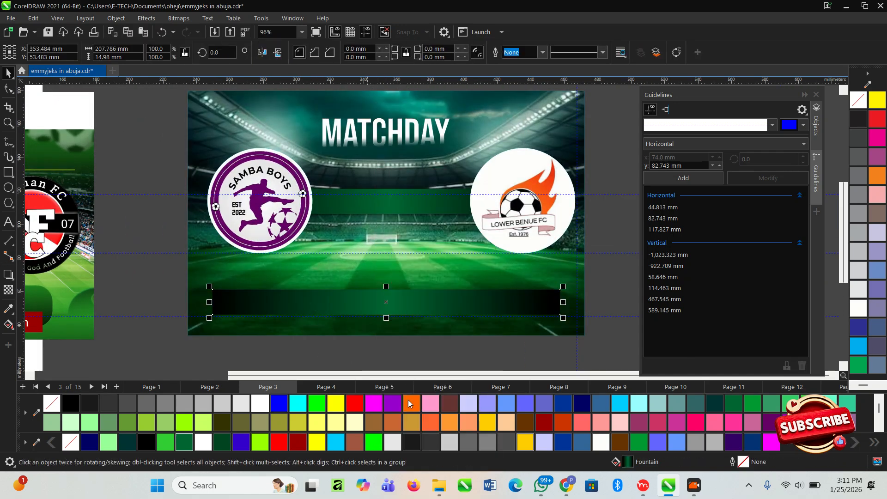
- Fill the lower copy of the bar with solid white
{"action": "left_click", "coordinate": [361, 404]}
{"action": "scroll", "coordinate": [392, 273], "scroll_direction": "down", "scroll_amount": 2}
{"action": "scroll", "coordinate": [377, 331], "scroll_direction": "up", "scroll_amount": 2}
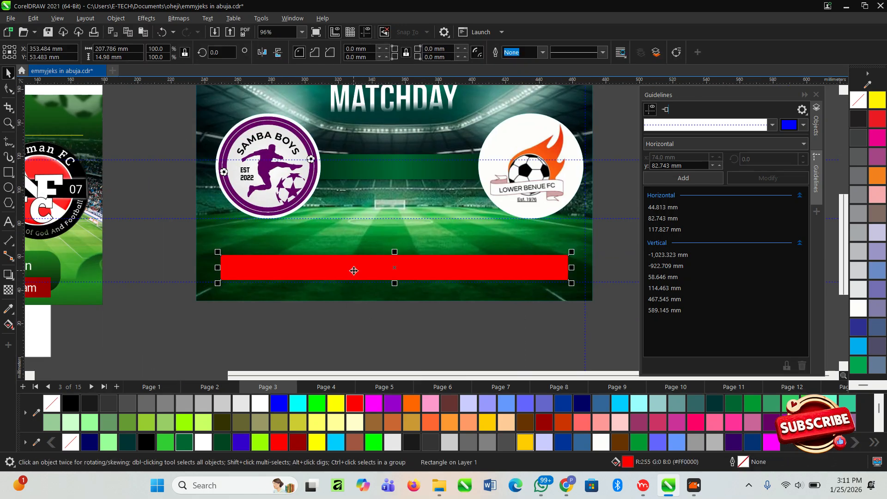
{"action": "left_click", "coordinate": [260, 403]}
{"action": "key", "text": "Escape"}
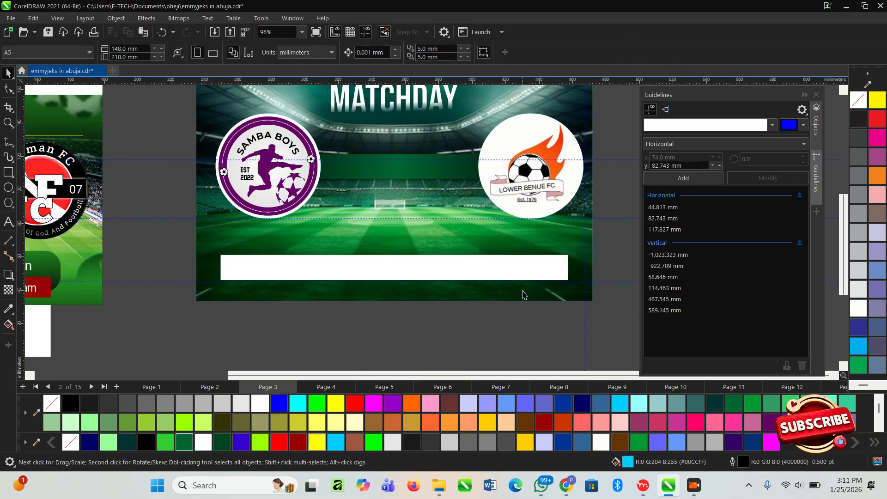
- Duplicate the white bar slightly upward so the copy overlaps the upper part of the original
{"action": "scroll", "coordinate": [412, 293], "scroll_direction": "down", "scroll_amount": 1}
{"action": "left_click", "coordinate": [411, 273]}
{"action": "left_click_drag", "start_coordinate": [411, 273], "coordinate": [411, 260]}
{"action": "scroll", "coordinate": [412, 260], "scroll_direction": "up", "scroll_amount": 1}
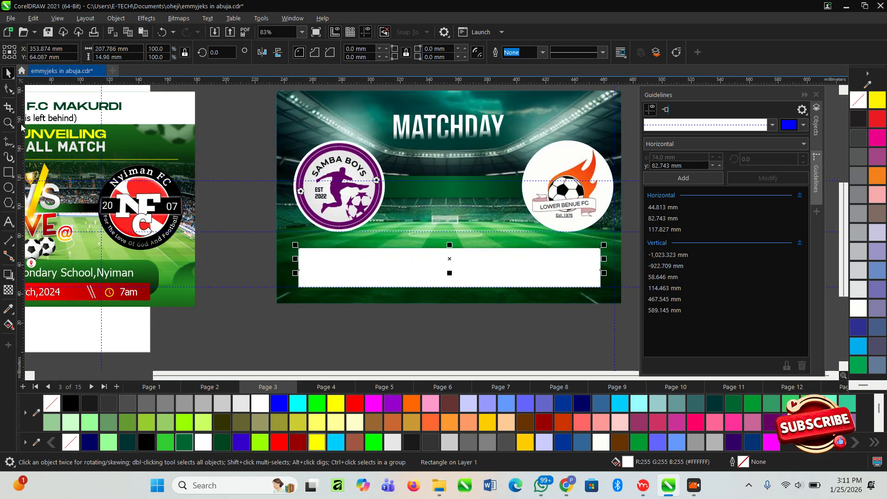
- Round all corners of the upper white bar to 7.49 mm so its ends become semicircular
{"action": "left_click", "coordinate": [8, 88]}
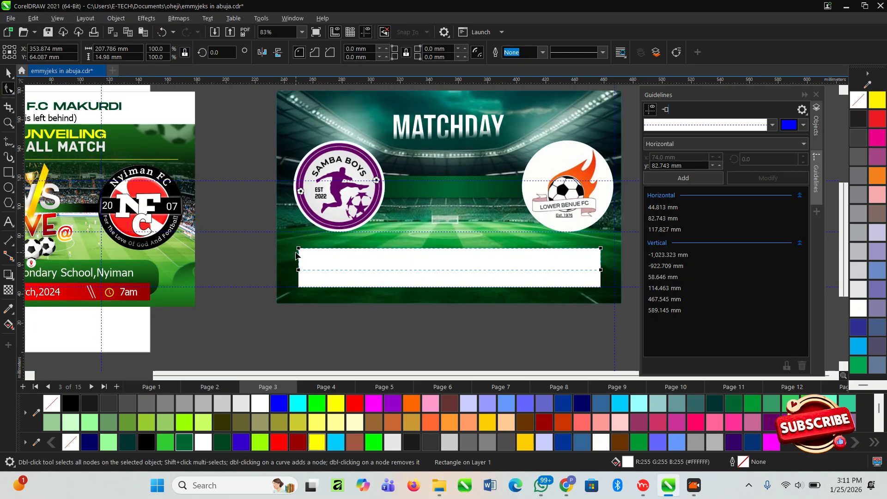
{"action": "left_click_drag", "start_coordinate": [299, 250], "coordinate": [327, 262]}
{"action": "key", "text": "space"}
{"action": "scroll", "coordinate": [420, 278], "scroll_direction": "up", "scroll_amount": 2}
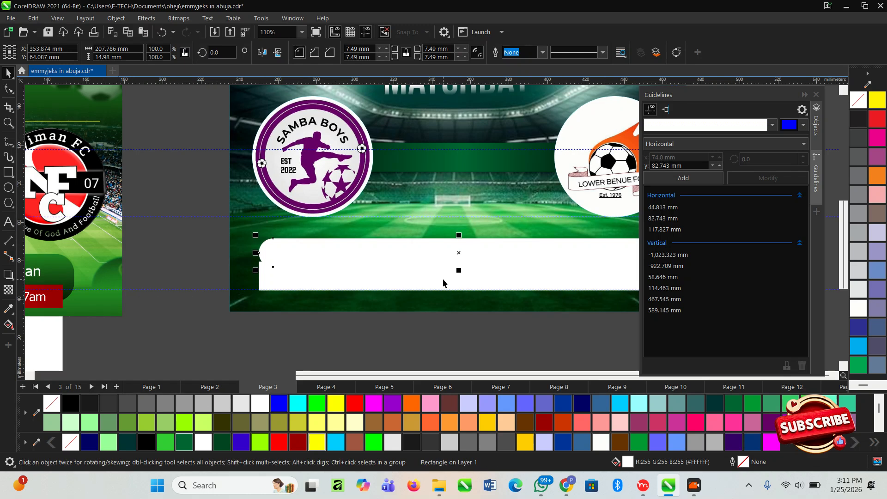
- Narrow the lower square-cornered white bar evenly from both sides to about 178.6 mm wide
{"action": "left_click", "coordinate": [444, 281]}
{"action": "scroll", "coordinate": [258, 278], "scroll_direction": "down", "scroll_amount": 1}
{"action": "left_click_drag", "start_coordinate": [608, 276], "coordinate": [583, 276]}
{"action": "scroll", "coordinate": [392, 254], "scroll_direction": "up", "scroll_amount": 1}
{"action": "left_click", "coordinate": [287, 249]}
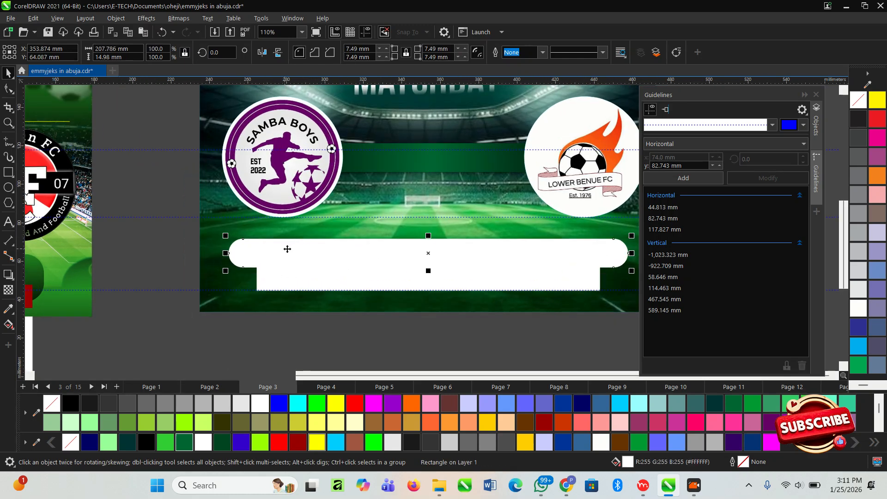
- Increase the rounded bar's height upward to about 17.5 mm and fill it with dark green
{"action": "left_click_drag", "start_coordinate": [429, 236], "coordinate": [430, 231]}
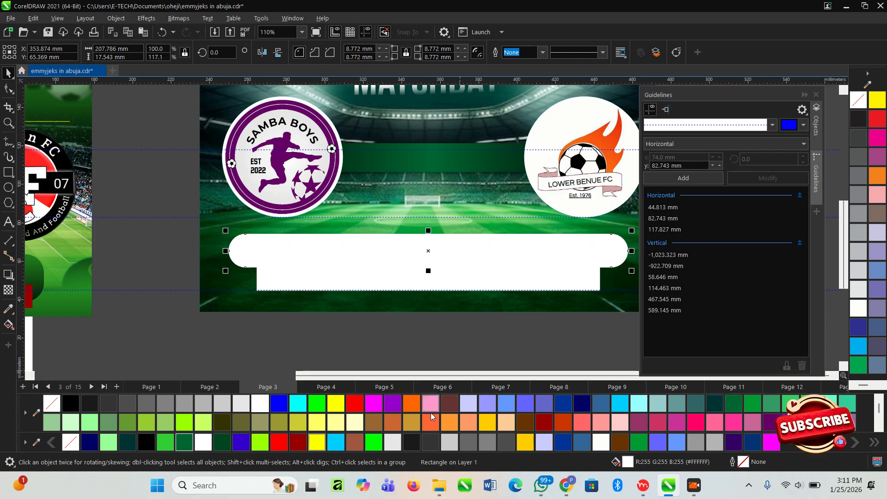
{"action": "left_click", "coordinate": [185, 442]}
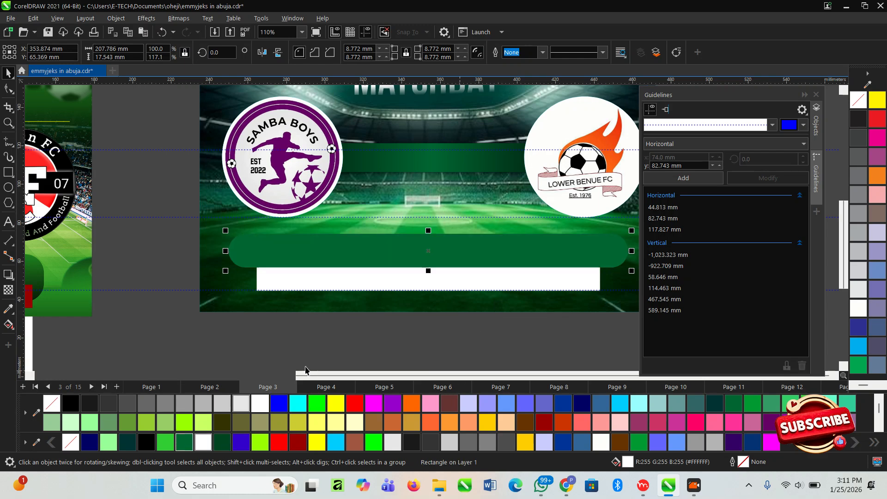
{"action": "scroll", "coordinate": [311, 291], "scroll_direction": "down", "scroll_amount": 2}
{"action": "left_click", "coordinate": [451, 353]}
{"action": "scroll", "coordinate": [414, 265], "scroll_direction": "down", "scroll_amount": 1}
- Switch to WhatsApp and select the venue name CARM WISDOM COLLAGE in the match details message, then return to CorelDRAW
{"action": "left_click", "coordinate": [8, 223]}
{"action": "left_click", "coordinate": [371, 265]}
{"action": "key", "text": "alt+Tab"}
{"action": "left_click", "coordinate": [469, 232]}
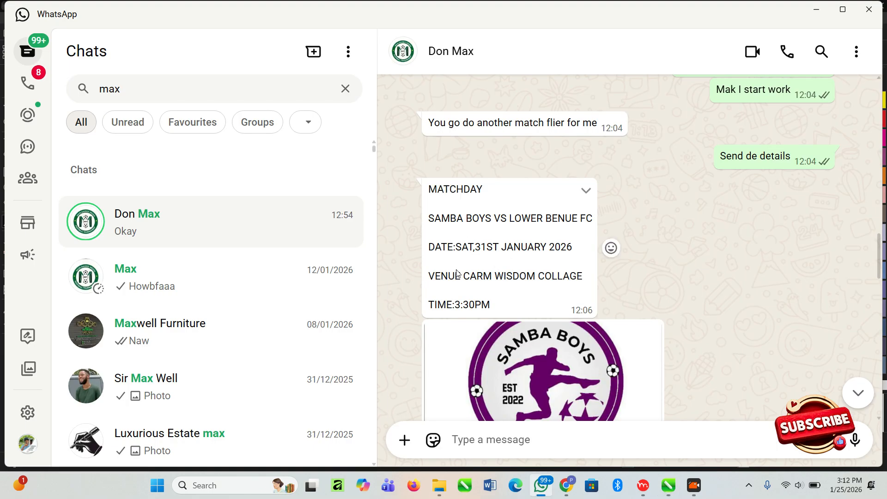
{"action": "left_click_drag", "start_coordinate": [464, 276], "coordinate": [590, 287]}
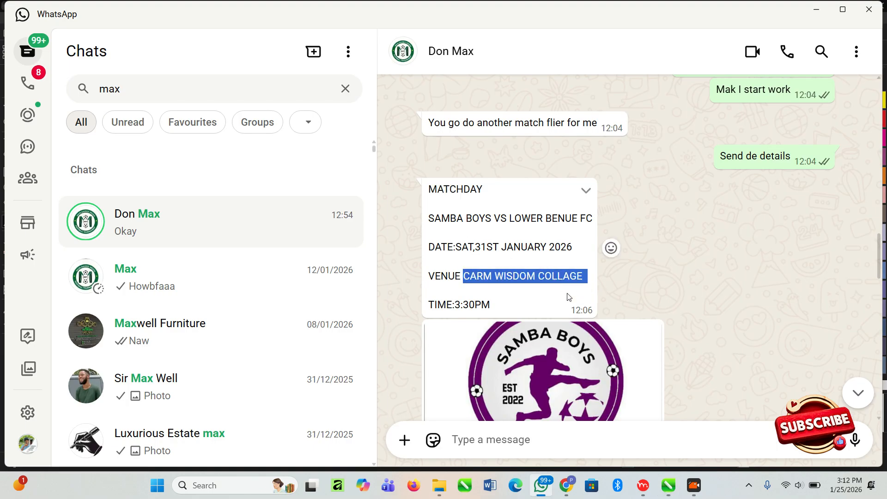
{"action": "key", "text": "alt+Tab"}
- Ungroup the old FOREST F.C MAKURDI flyer so its individual elements can be reused
{"action": "scroll", "coordinate": [166, 276], "scroll_direction": "down", "scroll_amount": 2}
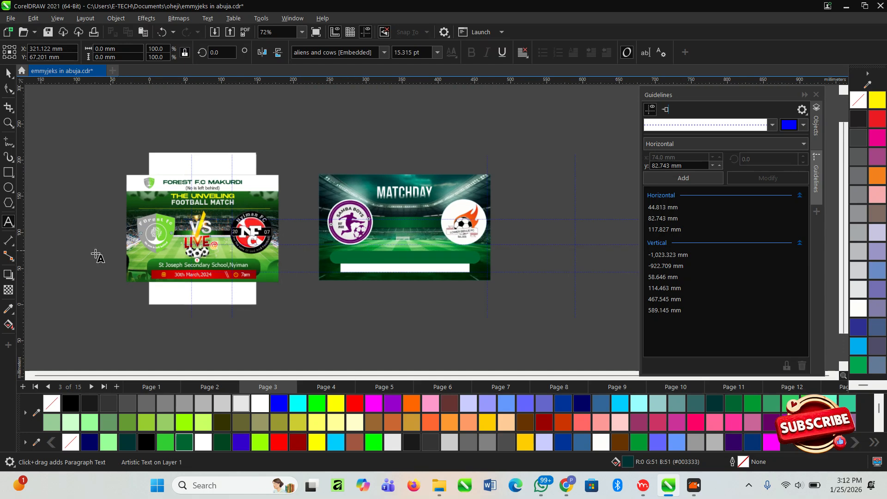
{"action": "scroll", "coordinate": [95, 255], "scroll_direction": "up", "scroll_amount": 3}
{"action": "left_click", "coordinate": [13, 76]}
{"action": "scroll", "coordinate": [432, 280], "scroll_direction": "down", "scroll_amount": 5}
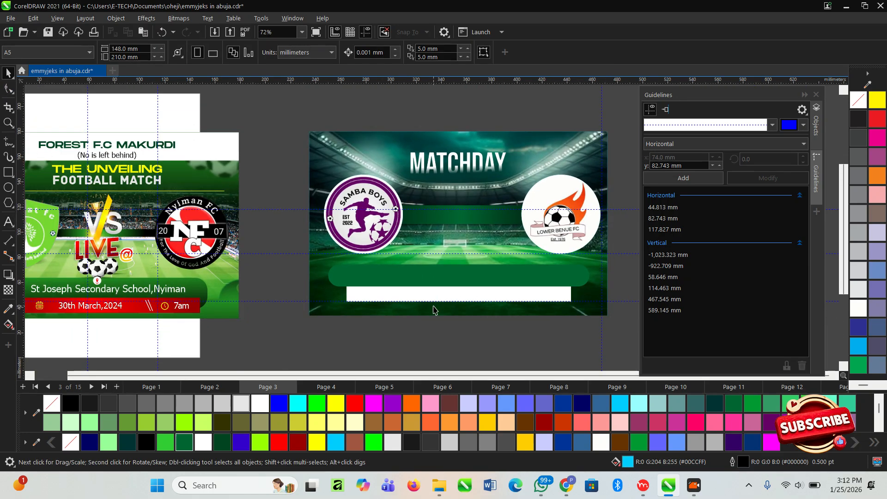
{"action": "scroll", "coordinate": [133, 309], "scroll_direction": "up", "scroll_amount": 4}
{"action": "left_click", "coordinate": [236, 294]}
{"action": "scroll", "coordinate": [225, 295], "scroll_direction": "down", "scroll_amount": 1}
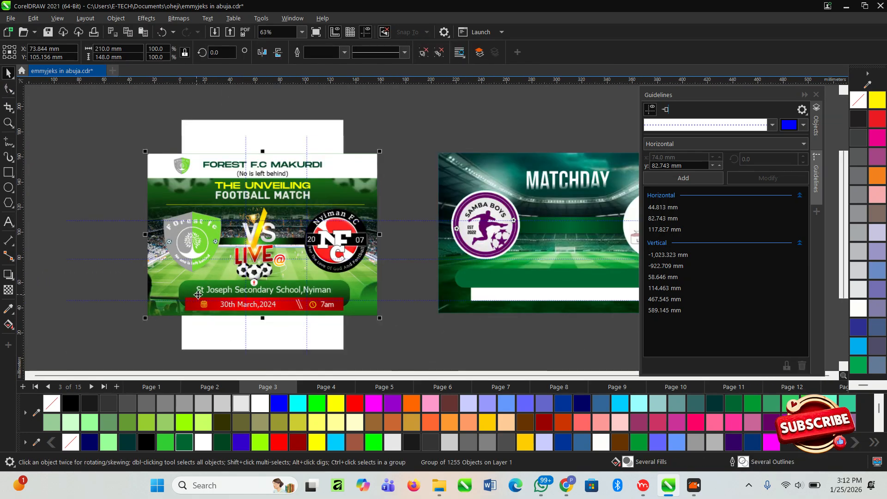
{"action": "left_click", "coordinate": [413, 123]}
{"action": "scroll", "coordinate": [184, 191], "scroll_direction": "down", "scroll_amount": 2}
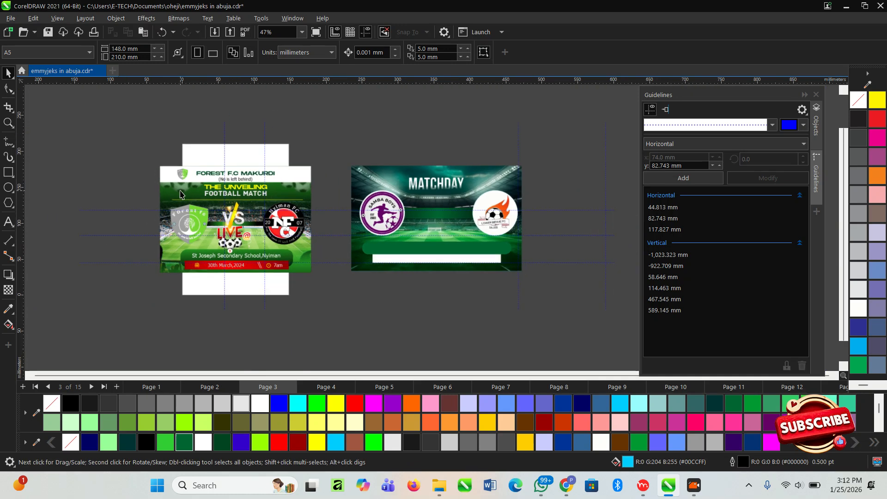
- Copy the St Joseph Secondary School,Nyiman text from the old flyer onto the new flyer's green rounded bar
{"action": "scroll", "coordinate": [238, 279], "scroll_direction": "up", "scroll_amount": 2}
{"action": "left_click", "coordinate": [208, 238]}
{"action": "scroll", "coordinate": [150, 267], "scroll_direction": "down", "scroll_amount": 1}
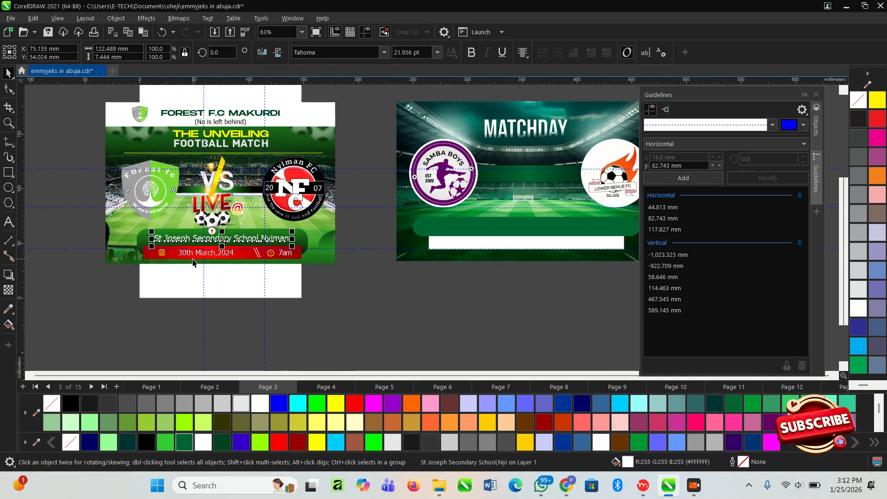
{"action": "left_click_drag", "start_coordinate": [189, 239], "coordinate": [504, 228]}
{"action": "scroll", "coordinate": [459, 257], "scroll_direction": "up", "scroll_amount": 3}
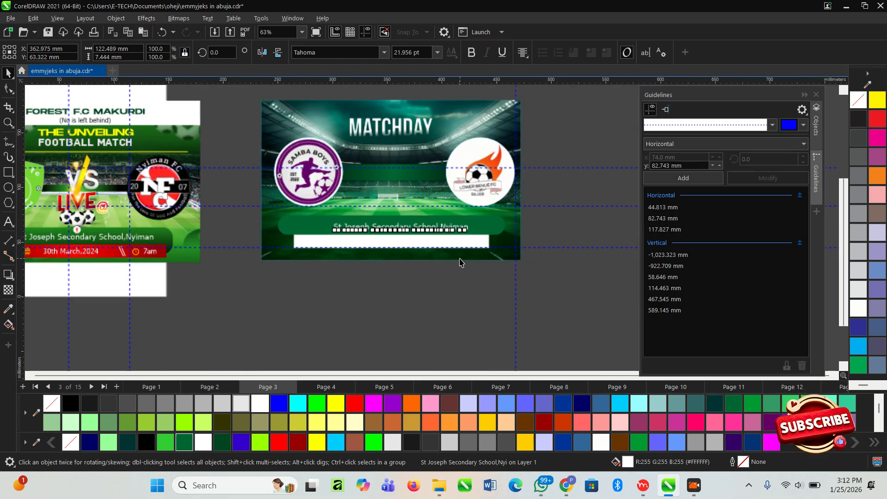
{"action": "double_click", "coordinate": [393, 233]}
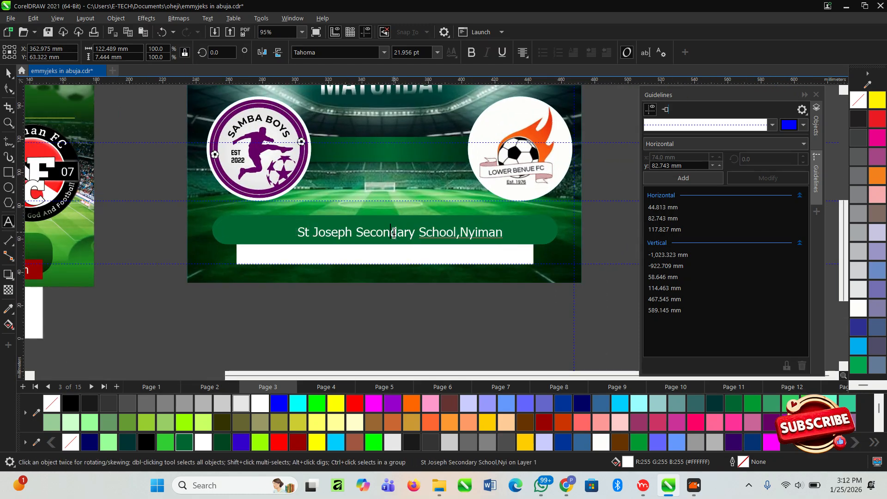
{"action": "key", "text": "ctrl+a"}
{"action": "type", "text": "MATCHDAY"}
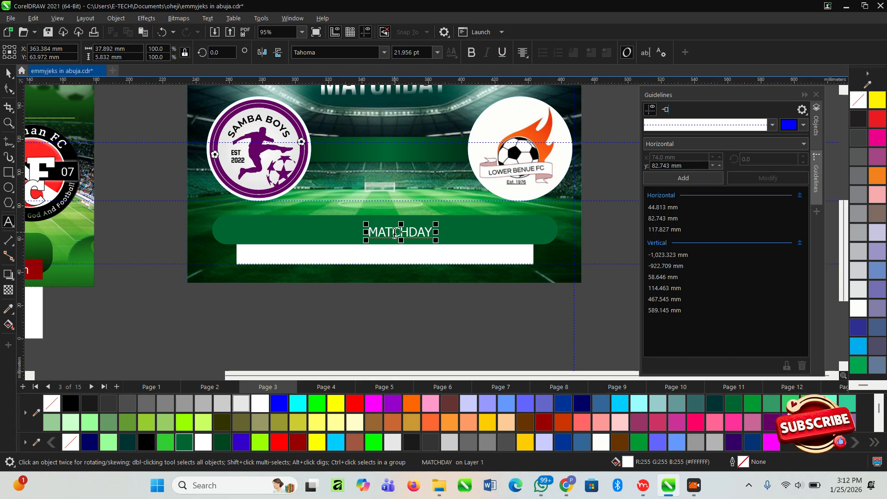
- Copy the venue name from the WhatsApp message and replace the text on the green bar with CARM WISDOM COLLAGE
{"action": "key", "text": "alt+Tab"}
{"action": "right_click", "coordinate": [477, 276]}
{"action": "left_click", "coordinate": [506, 296]}
{"action": "key", "text": "alt+Tab"}
{"action": "double_click", "coordinate": [399, 234]}
{"action": "key", "text": "ctrl+v"}
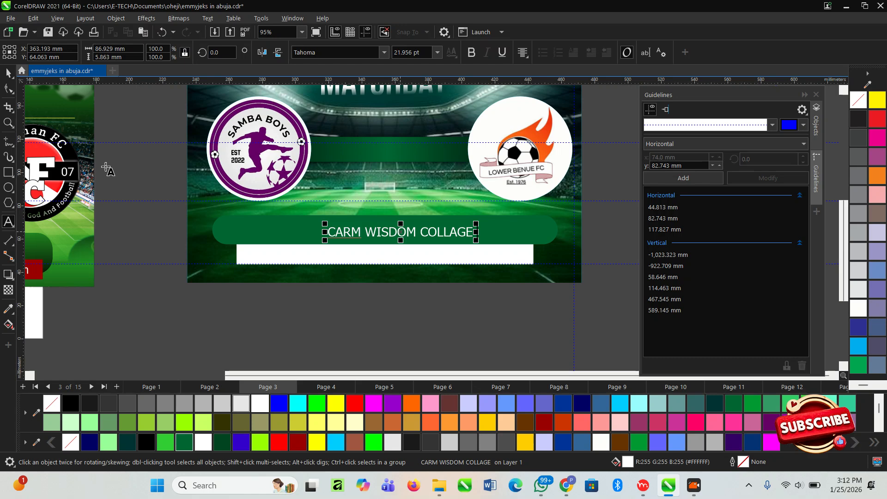
{"action": "left_click", "coordinate": [8, 72]}
- Copy the date and time row with its calendar and clock icons from the old flyer onto the white bar, shifted slightly left
{"action": "left_click", "coordinate": [487, 261]}
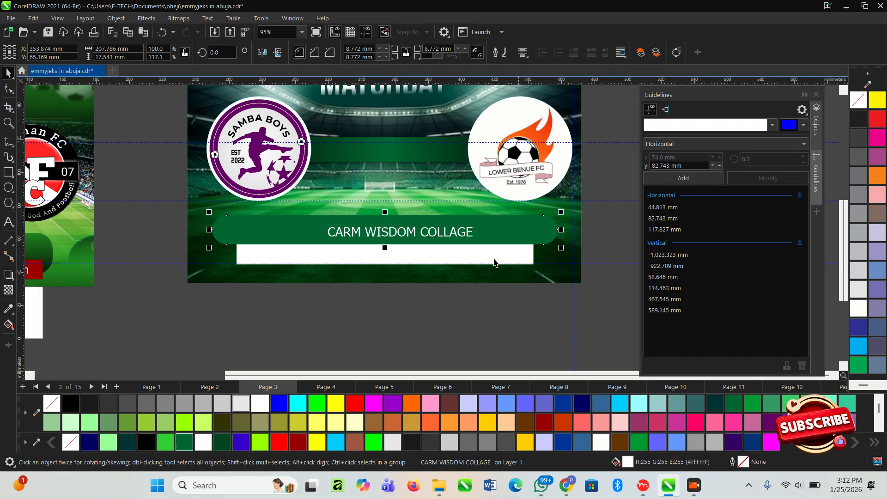
{"action": "key", "text": "alt+Tab"}
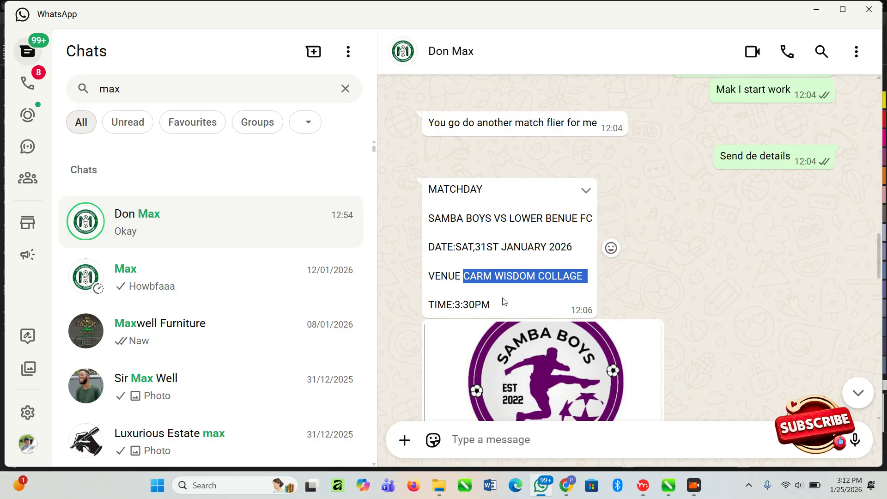
{"action": "key", "text": "alt+Tab"}
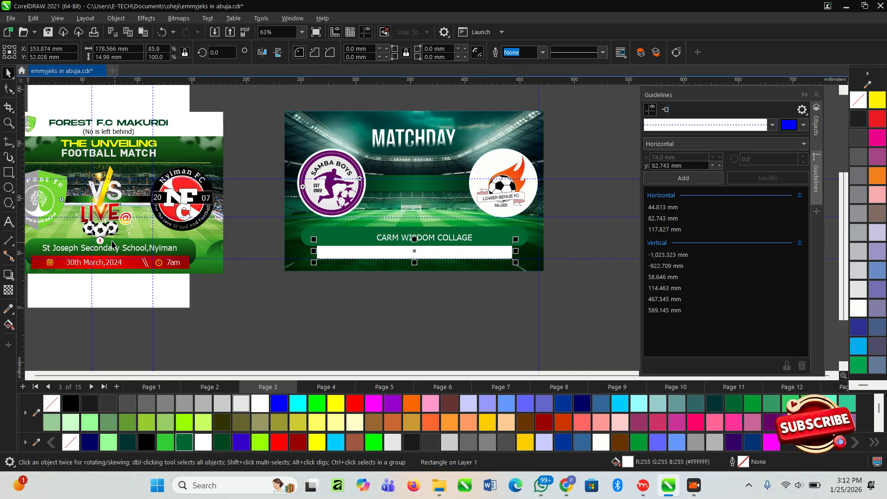
{"action": "left_click_drag", "start_coordinate": [245, 297], "coordinate": [40, 253]}
{"action": "left_click_drag", "start_coordinate": [119, 267], "coordinate": [425, 255]}
{"action": "scroll", "coordinate": [426, 254], "scroll_direction": "up", "scroll_amount": 3}
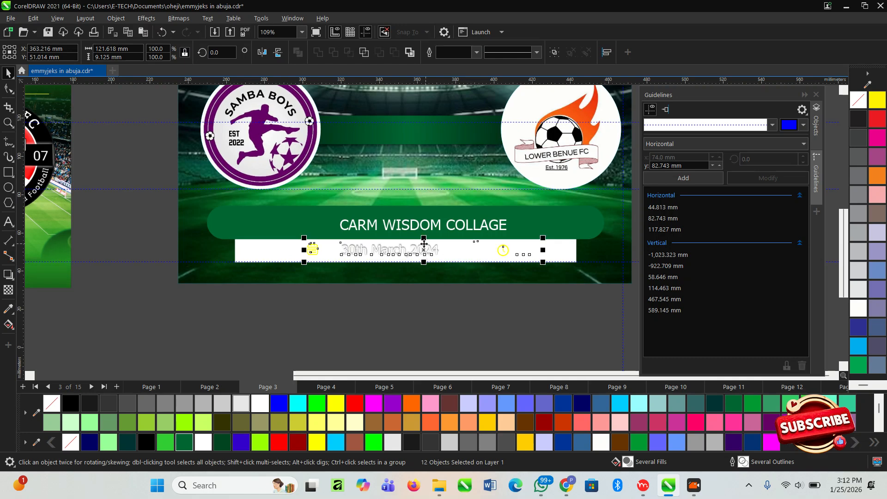
{"action": "left_click_drag", "start_coordinate": [428, 245], "coordinate": [394, 246]}
{"action": "scroll", "coordinate": [463, 354], "scroll_direction": "up", "scroll_amount": 2}
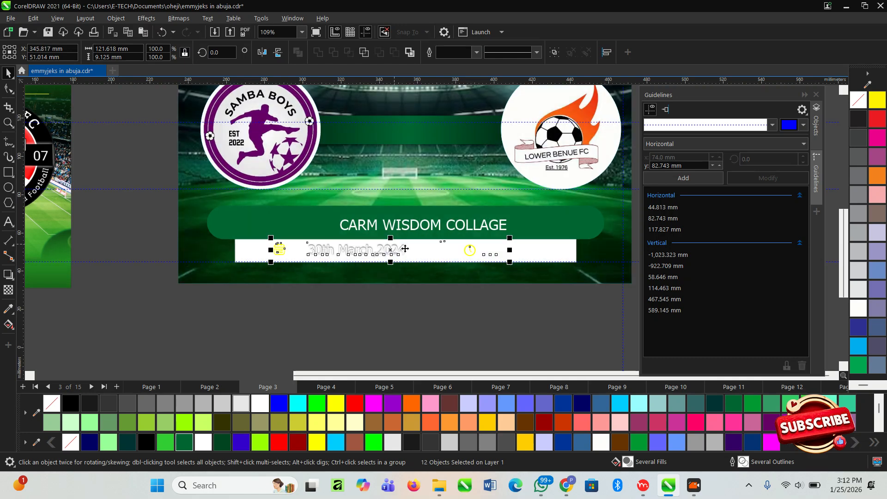
{"action": "left_click", "coordinate": [352, 302]}
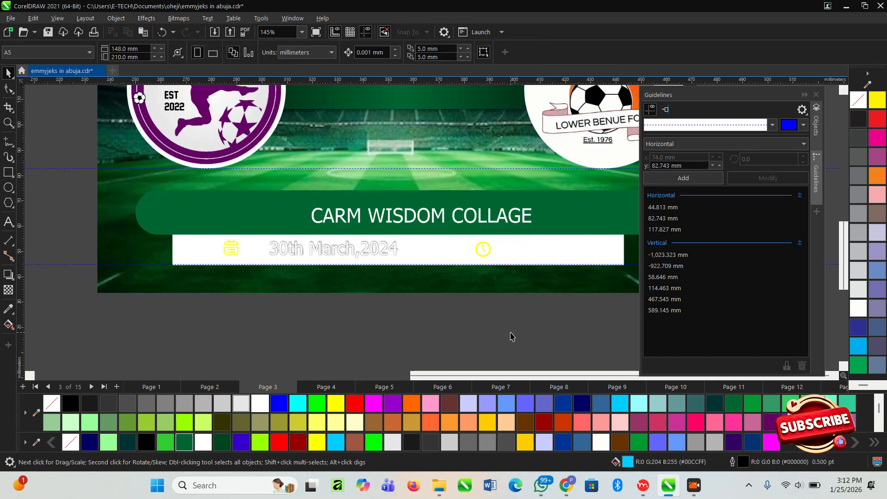
- Recolour the whole date and time row on the white bar, including its icons, to red
{"action": "scroll", "coordinate": [456, 291], "scroll_direction": "down", "scroll_amount": 1}
{"action": "left_click_drag", "start_coordinate": [557, 331], "coordinate": [229, 247]}
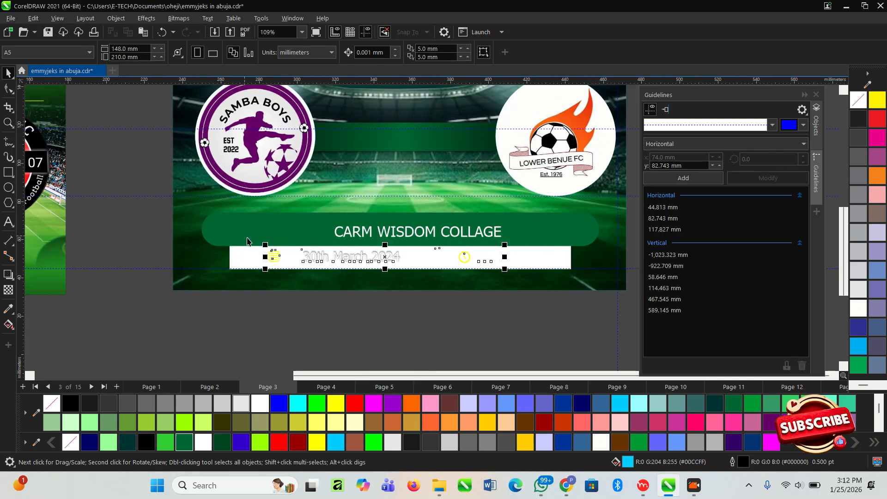
{"action": "left_click", "coordinate": [279, 442]}
{"action": "left_click", "coordinate": [439, 329]}
{"action": "scroll", "coordinate": [362, 297], "scroll_direction": "up", "scroll_amount": 1}
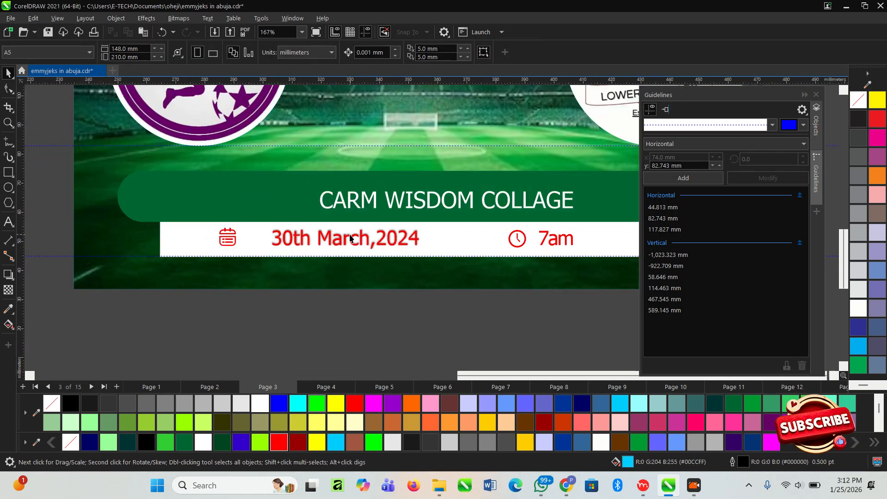
- Copy the match date from the WhatsApp message and replace the date on the white bar with SAT,31ST JANUARY 2026
{"action": "key", "text": "alt+Tab"}
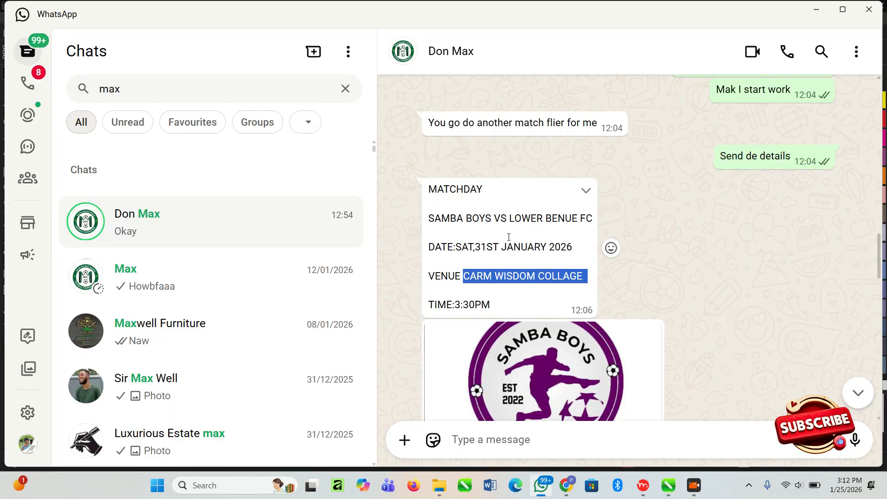
{"action": "left_click_drag", "start_coordinate": [460, 249], "coordinate": [576, 252]}
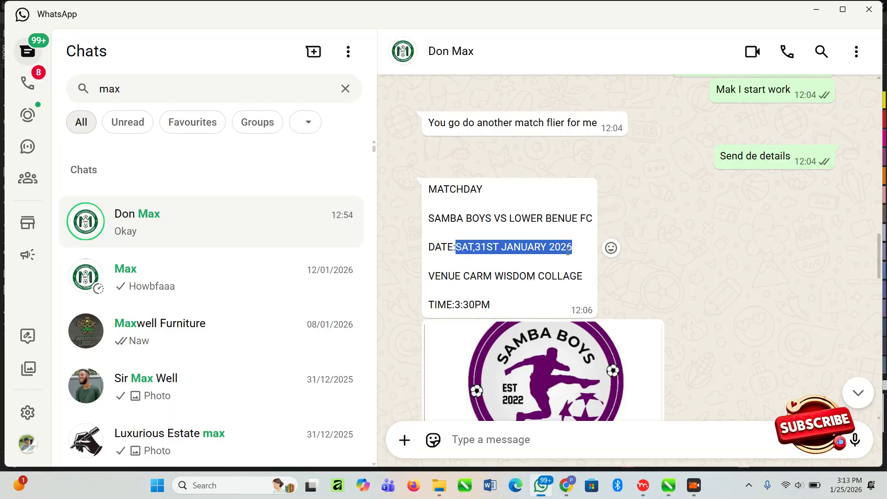
{"action": "key", "text": "alt+Tab"}
{"action": "double_click", "coordinate": [283, 236]}
{"action": "key", "text": "ctrl+a"}
{"action": "key", "text": "ctrl+v"}
{"action": "left_click", "coordinate": [8, 73]}
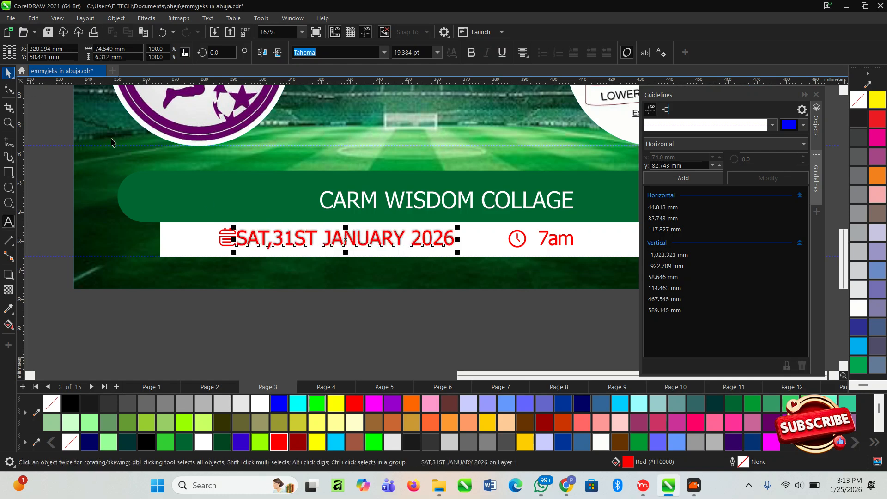
- Move the date text slightly right, clear of the calendar icon, and apply black to it
{"action": "scroll", "coordinate": [305, 233], "scroll_direction": "up", "scroll_amount": 1}
{"action": "left_click_drag", "start_coordinate": [315, 239], "coordinate": [328, 237]}
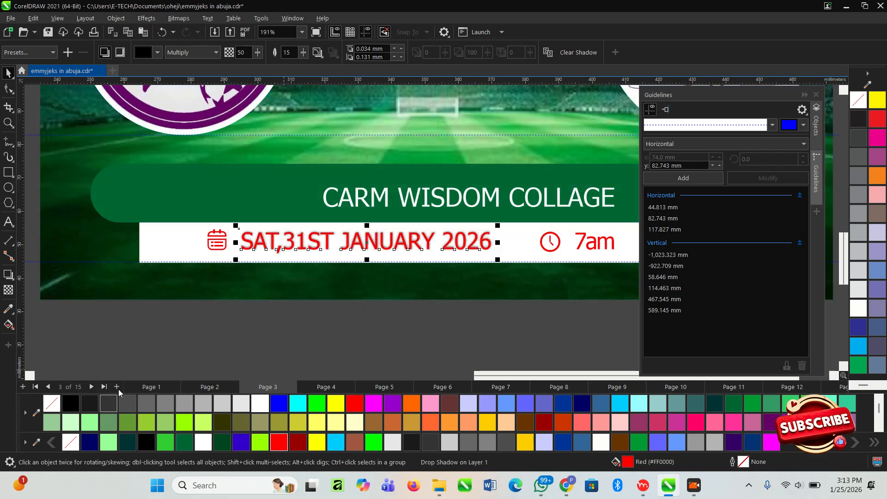
{"action": "left_click", "coordinate": [73, 400]}
{"action": "scroll", "coordinate": [236, 318], "scroll_direction": "down", "scroll_amount": 4}
- Copy the match time from the WhatsApp message and replace the time on the white bar with 3:30PM
{"action": "key", "text": "alt+Tab"}
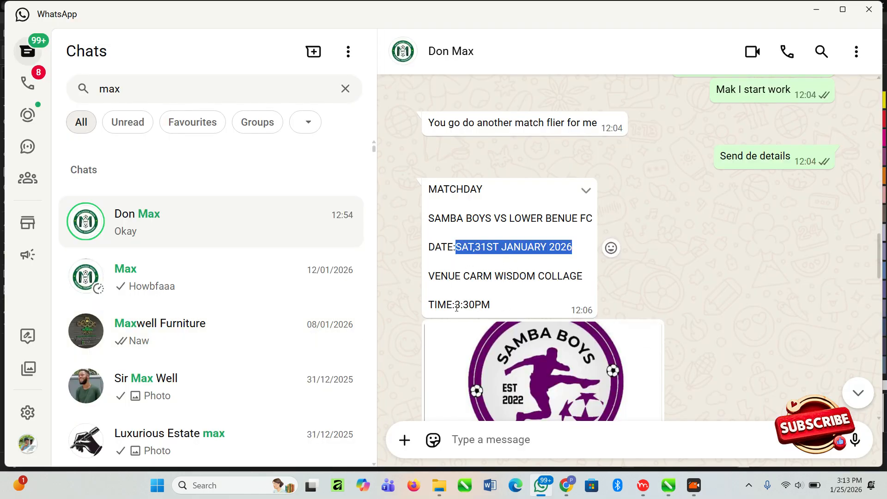
{"action": "left_click_drag", "start_coordinate": [456, 307], "coordinate": [516, 306]}
{"action": "key", "text": "alt+Tab"}
{"action": "double_click", "coordinate": [438, 275]}
{"action": "key", "text": "ctrl+v"}
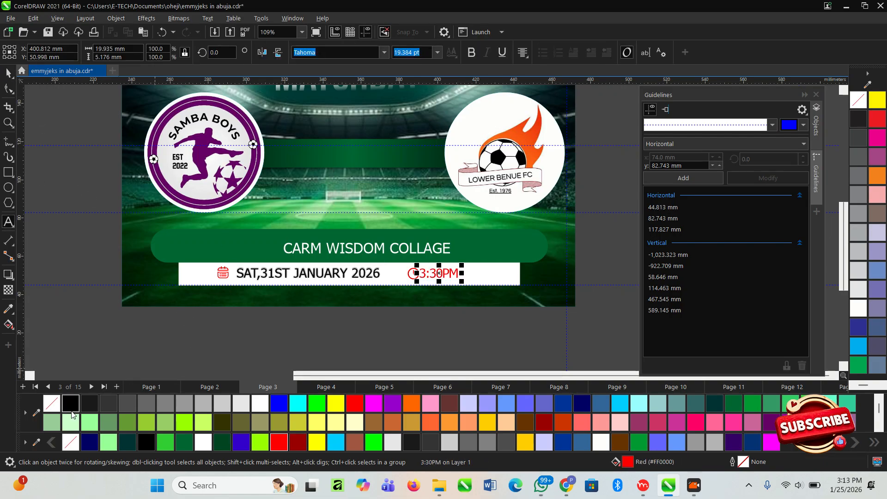
- Fill the time text with black and shift it slightly right, clear of the clock icon
{"action": "left_click", "coordinate": [72, 409]}
{"action": "left_click", "coordinate": [9, 75]}
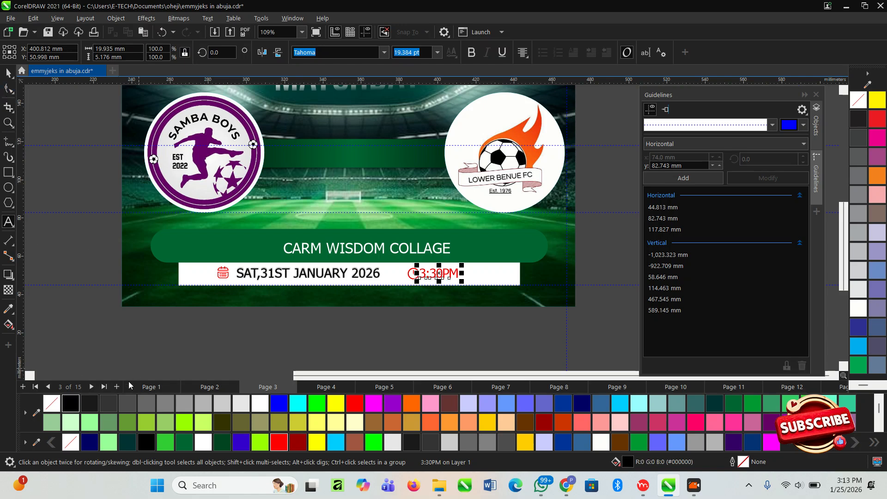
{"action": "scroll", "coordinate": [201, 317], "scroll_direction": "up", "scroll_amount": 2}
{"action": "left_click_drag", "start_coordinate": [437, 240], "coordinate": [452, 245]}
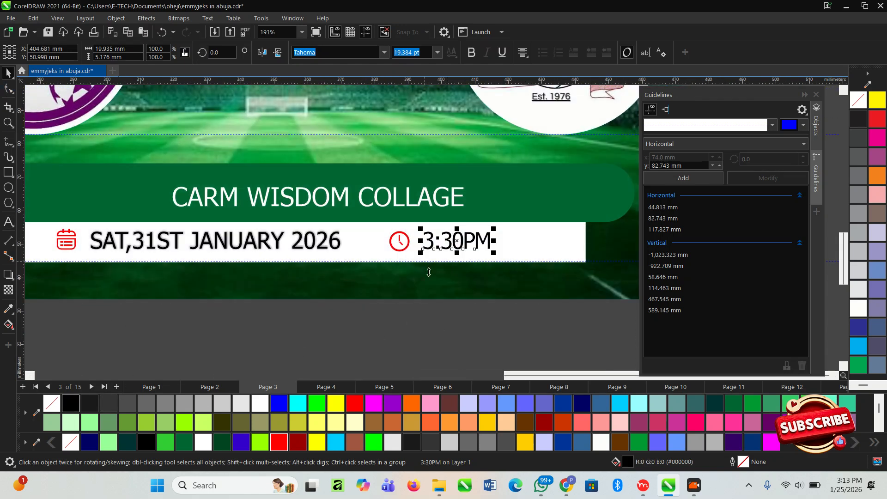
{"action": "scroll", "coordinate": [455, 258], "scroll_direction": "down", "scroll_amount": 2}
{"action": "left_click", "coordinate": [451, 331]}
- Change the font of the CARM WISDOM COLLAGE venue text to Monument Extended
{"action": "scroll", "coordinate": [324, 290], "scroll_direction": "up", "scroll_amount": 1}
{"action": "scroll", "coordinate": [400, 259], "scroll_direction": "up", "scroll_amount": 1}
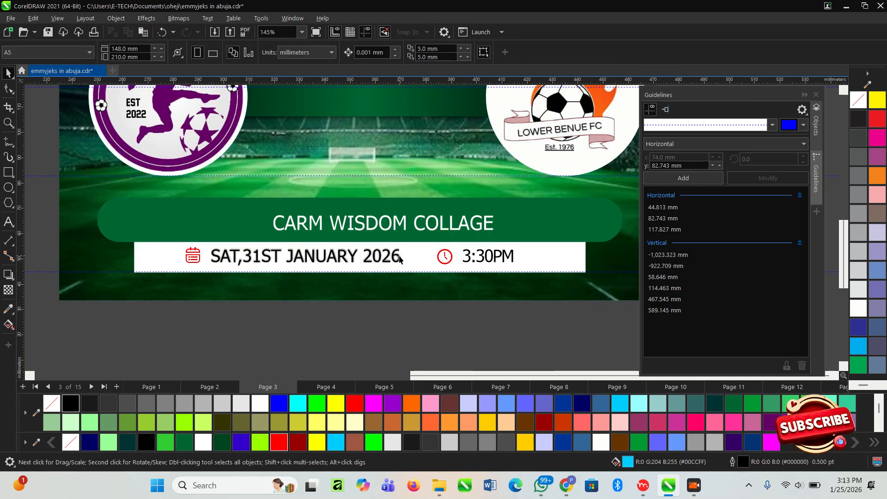
{"action": "left_click", "coordinate": [387, 227]}
{"action": "left_click", "coordinate": [384, 53]}
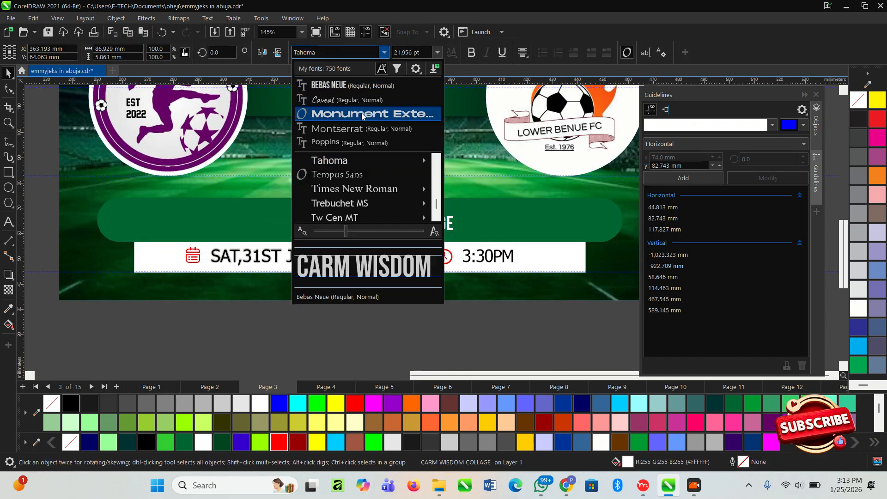
{"action": "left_click", "coordinate": [361, 113]}
- Resize the green venue bar to about 168 mm wide and 17.5 mm high, narrower than the white bar below it
{"action": "scroll", "coordinate": [289, 222], "scroll_direction": "down", "scroll_amount": 1}
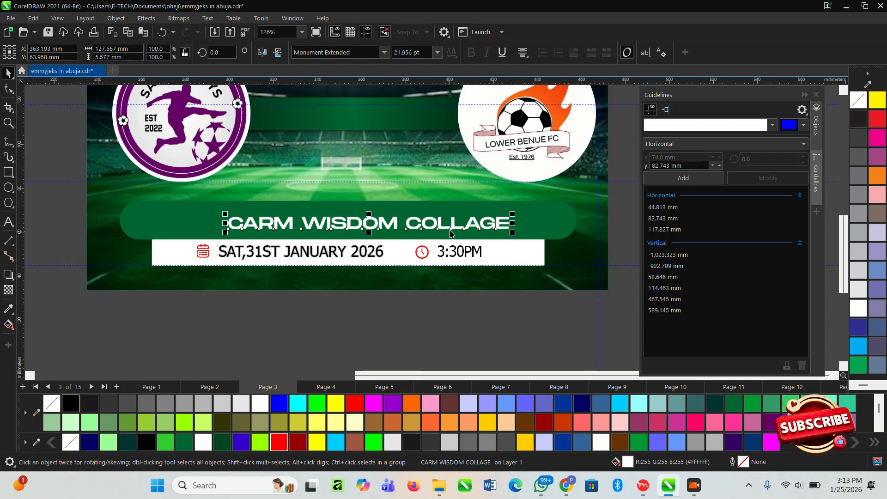
{"action": "left_click", "coordinate": [573, 221]}
{"action": "left_click_drag", "start_coordinate": [580, 223], "coordinate": [536, 223]}
{"action": "scroll", "coordinate": [367, 234], "scroll_direction": "up", "scroll_amount": 1}
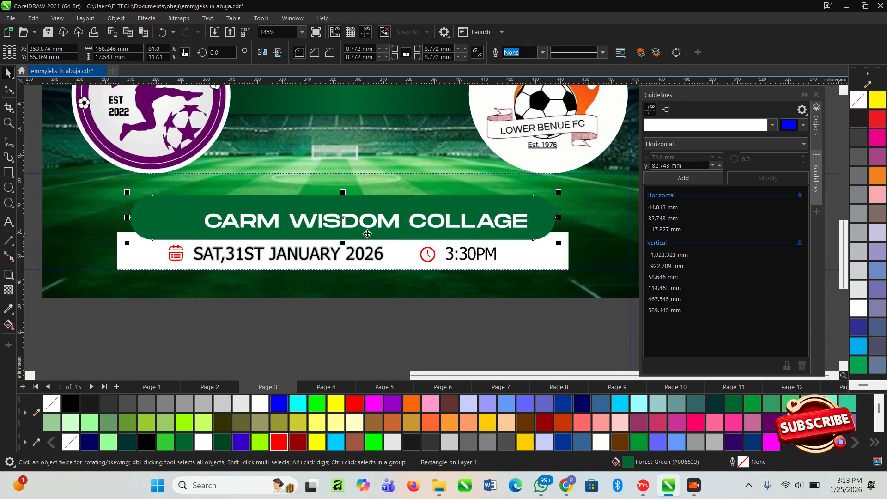
- Enlarge the venue text to about 150 mm wide and centre it within the green bar
{"action": "scroll", "coordinate": [365, 234], "scroll_direction": "up", "scroll_amount": 1}
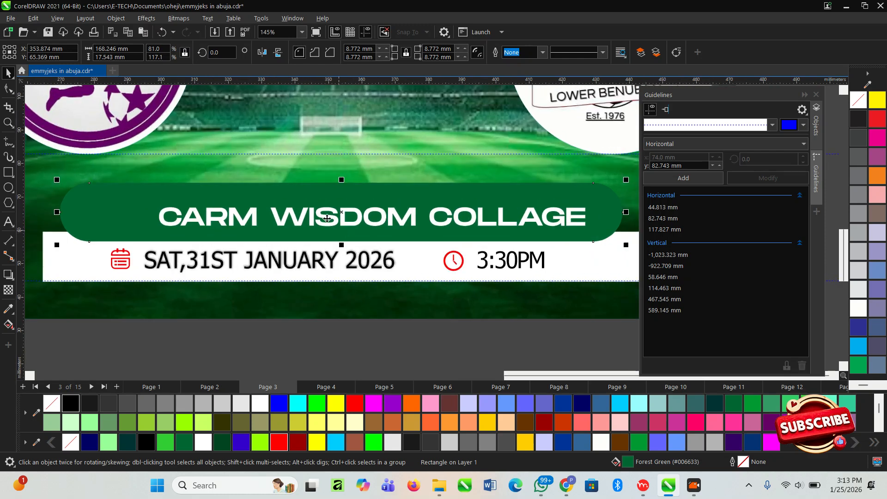
{"action": "left_click", "coordinate": [227, 215]}
{"action": "left_click_drag", "start_coordinate": [222, 214], "coordinate": [167, 204]}
{"action": "scroll", "coordinate": [463, 252], "scroll_direction": "down", "scroll_amount": 1}
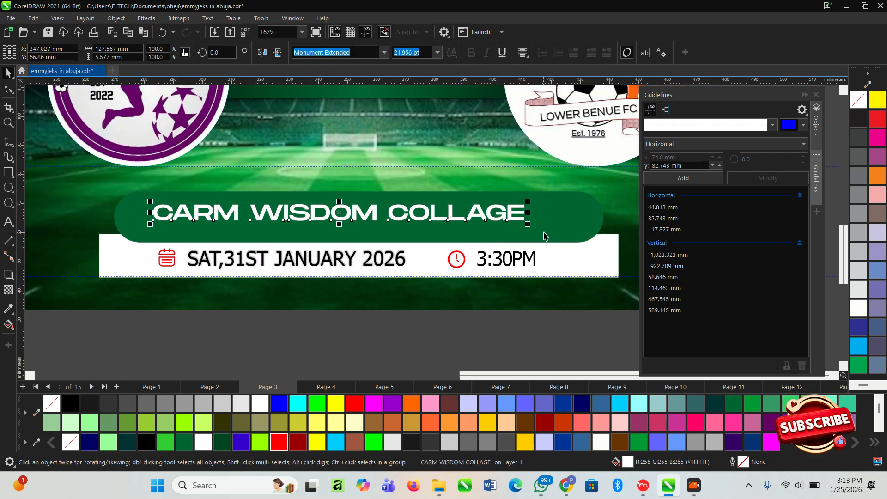
{"action": "left_click_drag", "start_coordinate": [530, 230], "coordinate": [598, 245]}
{"action": "scroll", "coordinate": [344, 236], "scroll_direction": "down", "scroll_amount": 3}
{"action": "left_click", "coordinate": [198, 215], "text": "shift"}
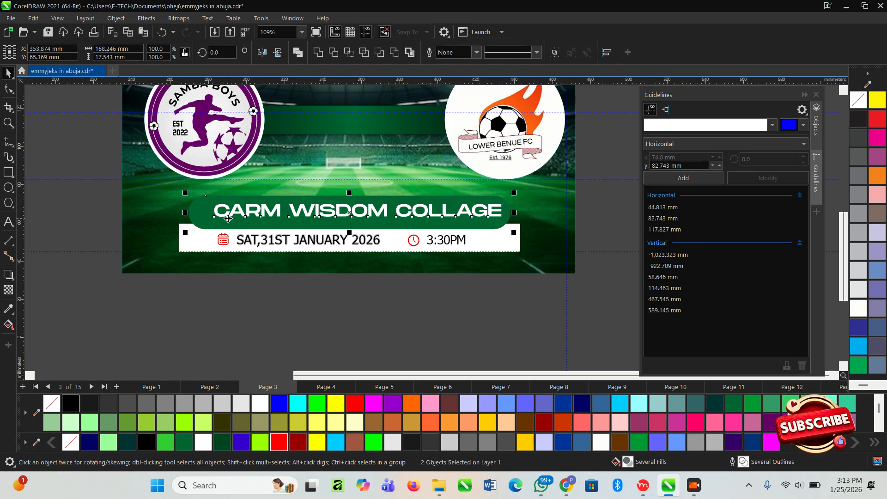
{"action": "left_click", "coordinate": [372, 312]}
{"action": "scroll", "coordinate": [372, 312], "scroll_direction": "down", "scroll_amount": 4}
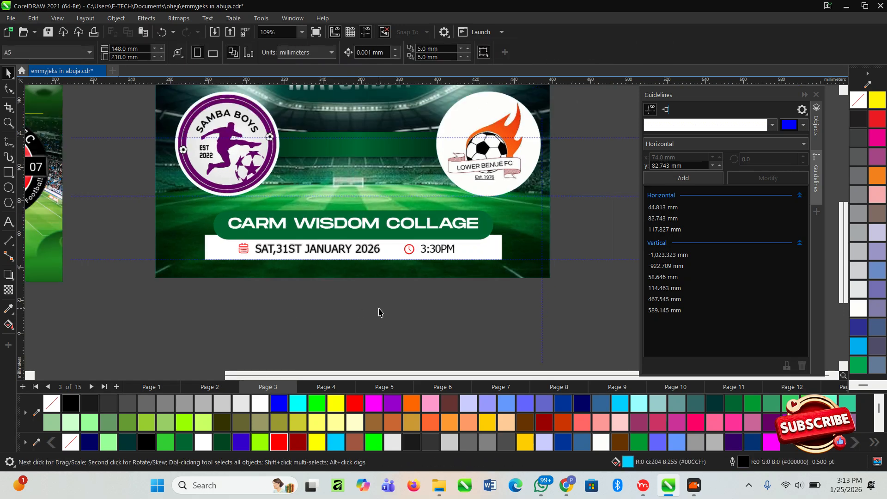
- Correct the last word of the venue text from COLLAGE to COLLEGE
{"action": "scroll", "coordinate": [442, 226], "scroll_direction": "up", "scroll_amount": 4}
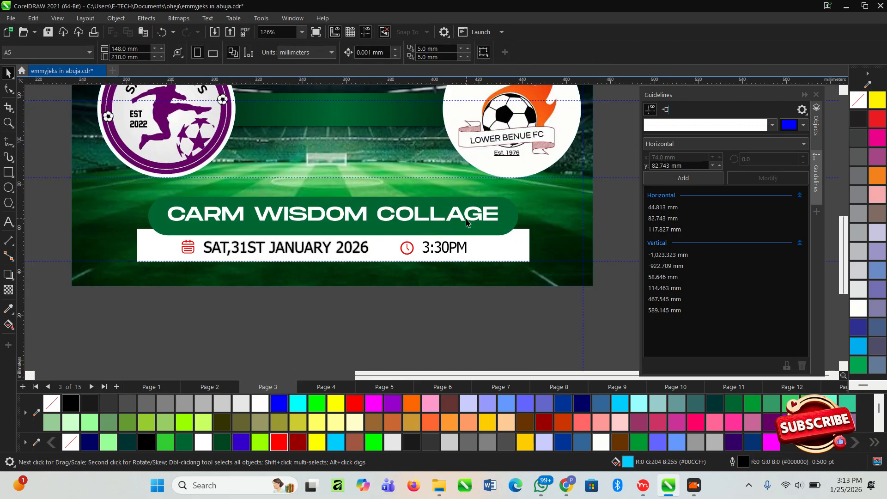
{"action": "double_click", "coordinate": [461, 218]}
{"action": "key", "text": "BackSpace"}
{"action": "type", "text": "e"}
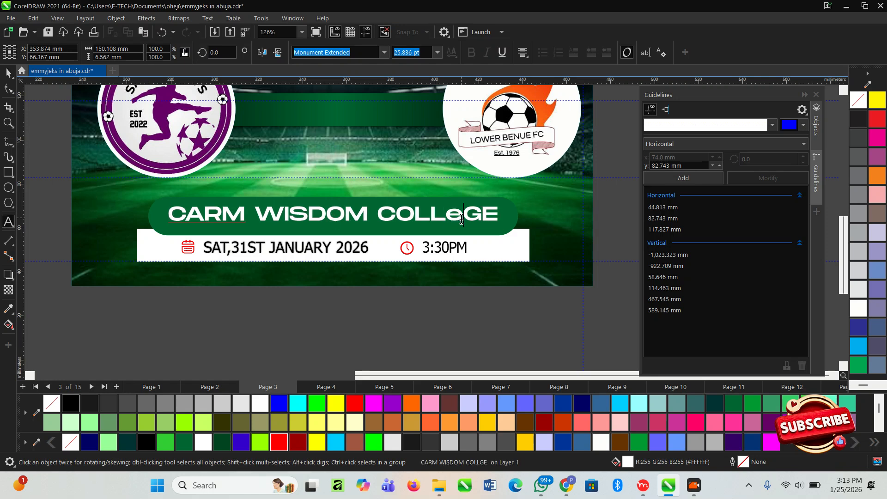
{"action": "key", "text": "BackSpace"}
{"action": "type", "text": "E"}
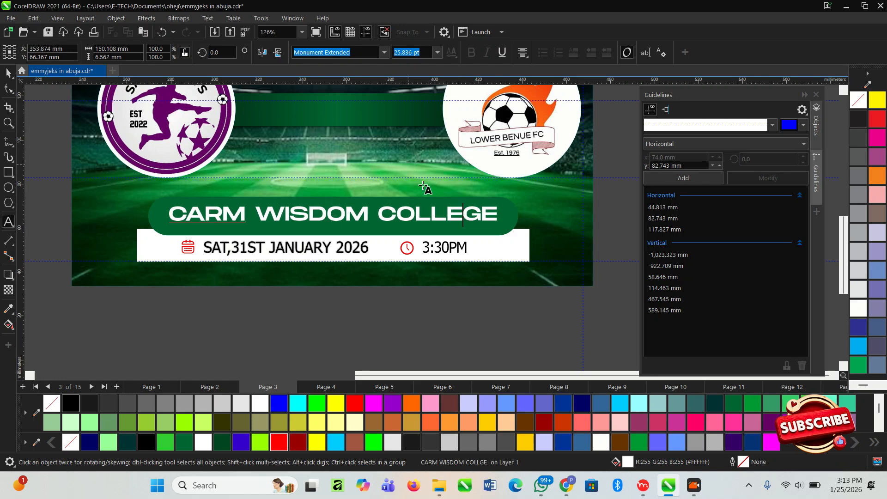
- Move the VS, LIVE@, trophy, footballs and location pin artwork from the old flyer to the empty area above the new flyer
{"action": "left_click", "coordinate": [9, 73]}
{"action": "scroll", "coordinate": [364, 271], "scroll_direction": "down", "scroll_amount": 4}
{"action": "scroll", "coordinate": [181, 243], "scroll_direction": "up", "scroll_amount": 1}
{"action": "left_click", "coordinate": [157, 235]}
{"action": "scroll", "coordinate": [160, 246], "scroll_direction": "up", "scroll_amount": 3}
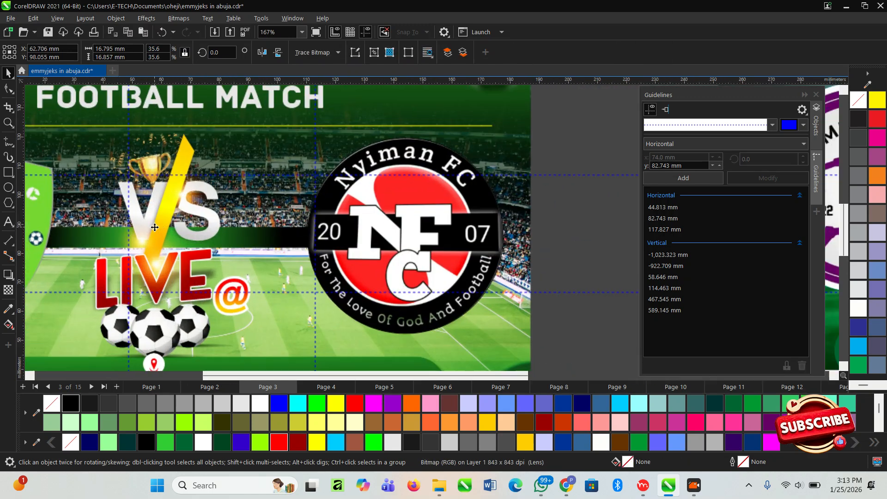
{"action": "left_click", "coordinate": [154, 293]}
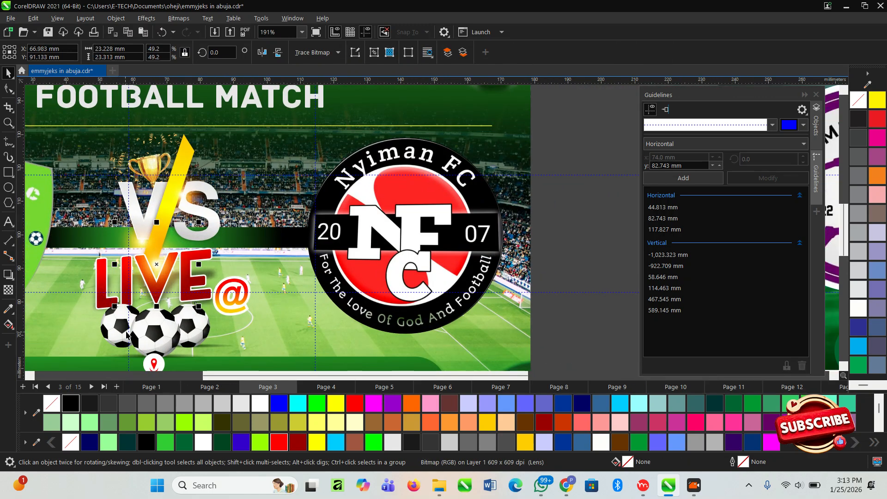
{"action": "scroll", "coordinate": [274, 264], "scroll_direction": "down", "scroll_amount": 5}
{"action": "scroll", "coordinate": [244, 291], "scroll_direction": "up", "scroll_amount": 3}
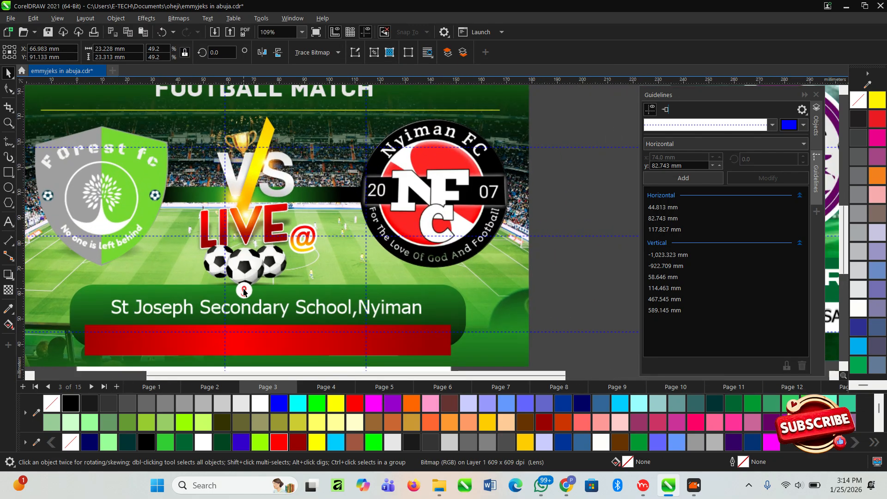
{"action": "scroll", "coordinate": [244, 291], "scroll_direction": "down", "scroll_amount": 1}
{"action": "left_click", "coordinate": [156, 204]}
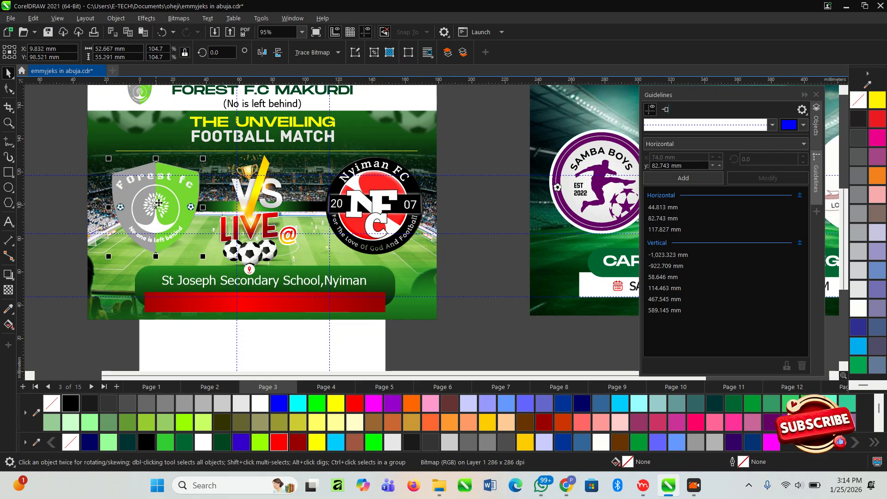
{"action": "scroll", "coordinate": [415, 268], "scroll_direction": "down", "scroll_amount": 2}
{"action": "left_click", "coordinate": [287, 127]}
{"action": "left_click_drag", "start_coordinate": [287, 127], "coordinate": [358, 273]}
{"action": "scroll", "coordinate": [319, 246], "scroll_direction": "down", "scroll_amount": 1}
{"action": "left_click_drag", "start_coordinate": [324, 241], "coordinate": [534, 107]}
- Delete the stray "(No is left behind)" text above the VS LIVE@ artwork
{"action": "scroll", "coordinate": [402, 194], "scroll_direction": "down", "scroll_amount": 2}
{"action": "scroll", "coordinate": [459, 124], "scroll_direction": "up", "scroll_amount": 4}
{"action": "left_click", "coordinate": [497, 222]}
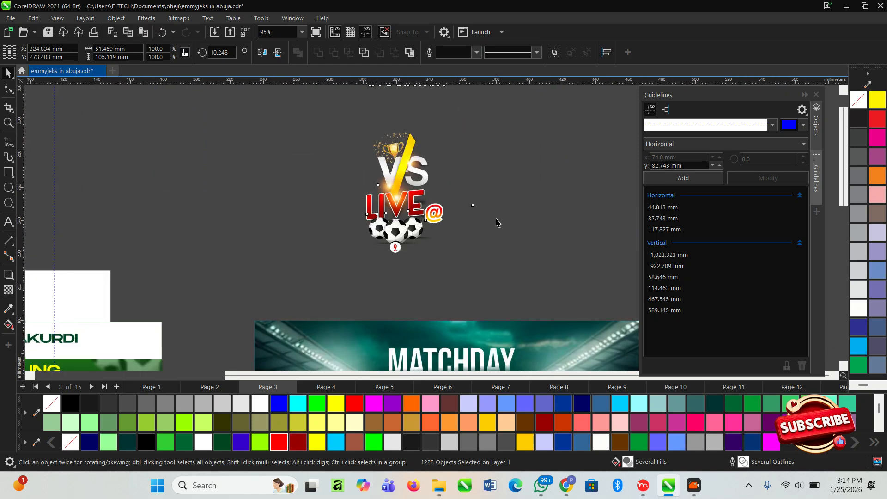
{"action": "scroll", "coordinate": [445, 222], "scroll_direction": "down", "scroll_amount": 3}
{"action": "left_click_drag", "start_coordinate": [376, 113], "coordinate": [492, 156]}
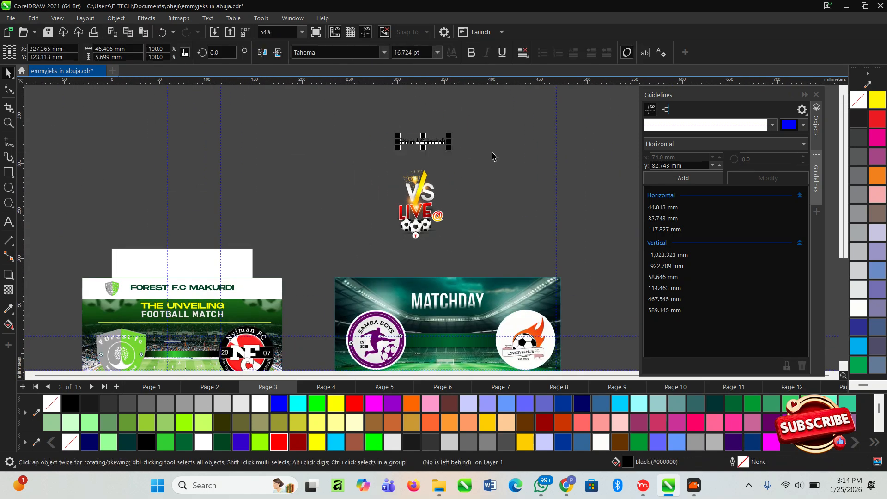
{"action": "key", "text": "Delete"}
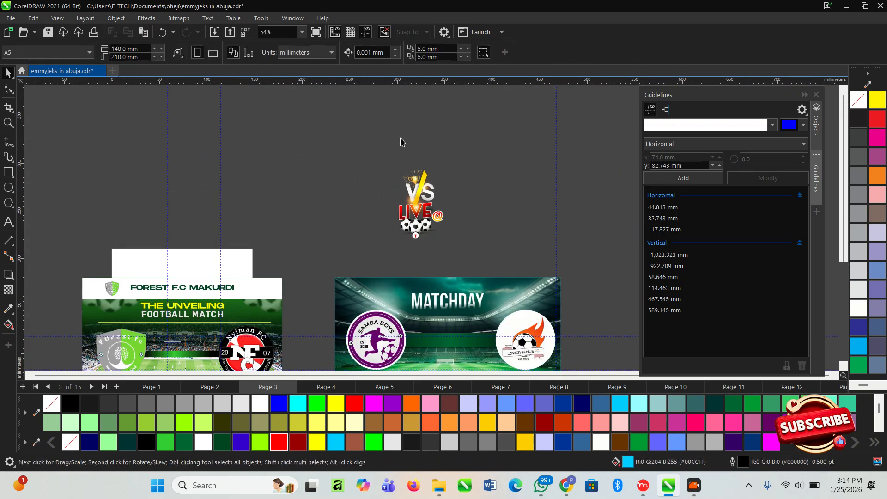
- Group the VS LIVE@ artwork and move the group onto the matchday flyer between the two club logos
{"action": "left_click_drag", "start_coordinate": [369, 130], "coordinate": [530, 264]}
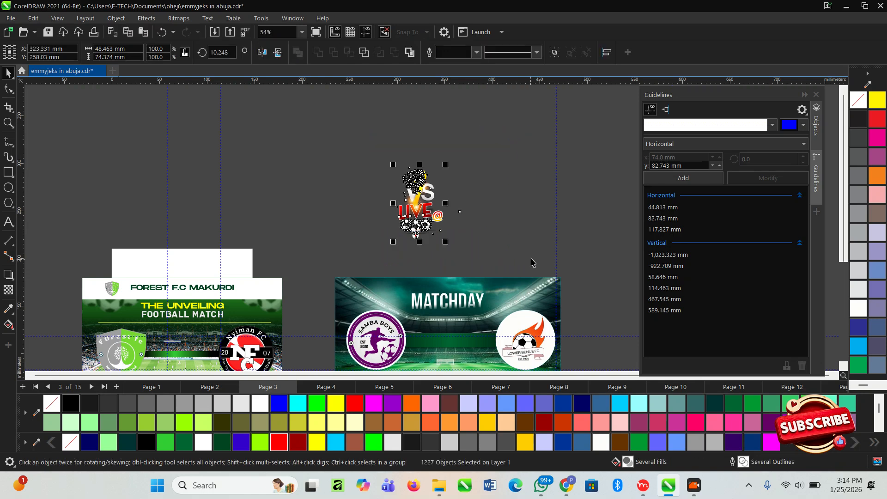
{"action": "key", "text": "ctrl+g"}
{"action": "scroll", "coordinate": [362, 177], "scroll_direction": "down", "scroll_amount": 3}
{"action": "scroll", "coordinate": [397, 281], "scroll_direction": "up", "scroll_amount": 2}
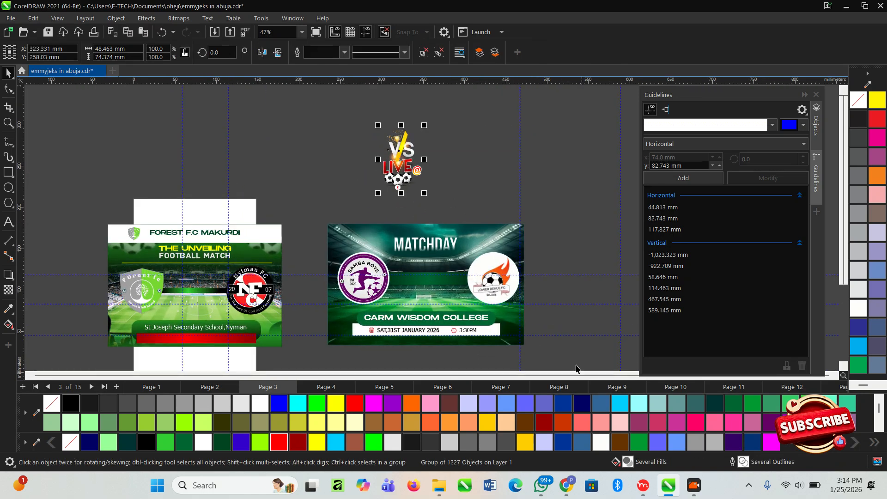
{"action": "scroll", "coordinate": [280, 260], "scroll_direction": "down", "scroll_amount": 1}
{"action": "scroll", "coordinate": [513, 339], "scroll_direction": "up", "scroll_amount": 2}
{"action": "left_click_drag", "start_coordinate": [348, 144], "coordinate": [374, 267]}
- Adjust the VS LIVE@ group slightly so it sits centrally below the MATCHDAY heading and above the venue bar
{"action": "scroll", "coordinate": [374, 267], "scroll_direction": "up", "scroll_amount": 1}
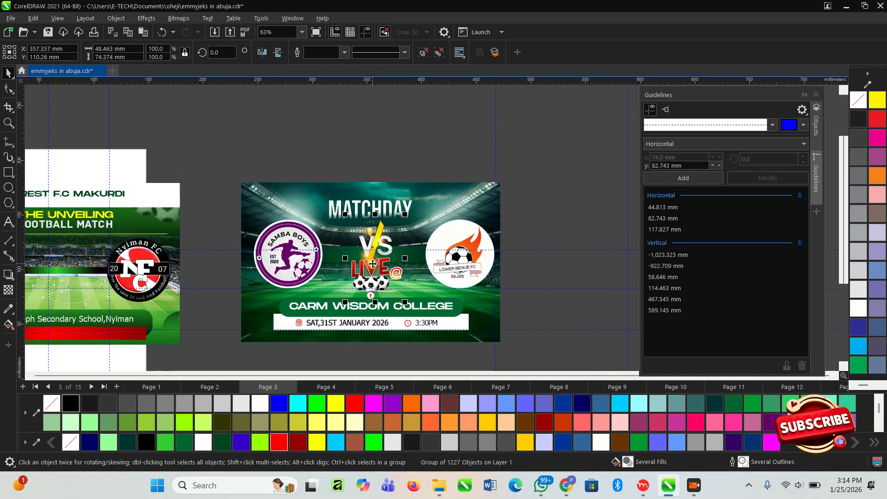
{"action": "scroll", "coordinate": [373, 267], "scroll_direction": "up", "scroll_amount": 3}
{"action": "left_click_drag", "start_coordinate": [373, 268], "coordinate": [365, 284]}
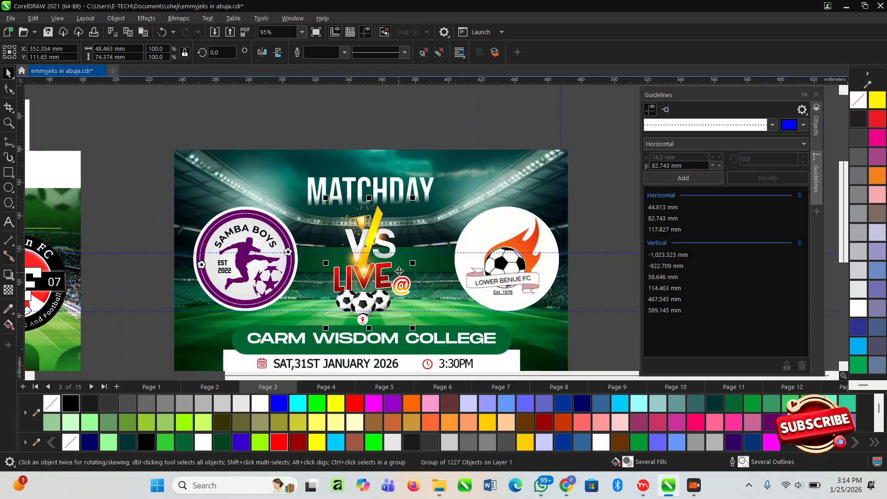
{"action": "scroll", "coordinate": [417, 323], "scroll_direction": "down", "scroll_amount": 2}
{"action": "scroll", "coordinate": [416, 321], "scroll_direction": "up", "scroll_amount": 3}
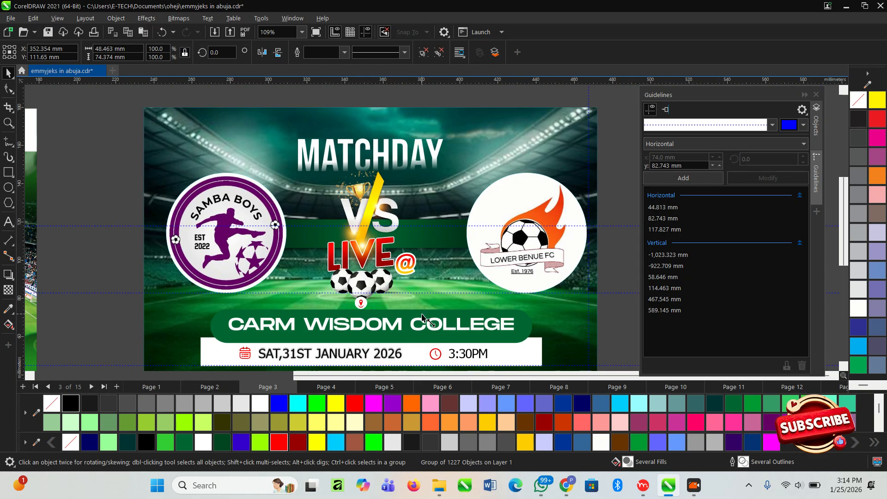
{"action": "scroll", "coordinate": [362, 207], "scroll_direction": "down", "scroll_amount": 2}
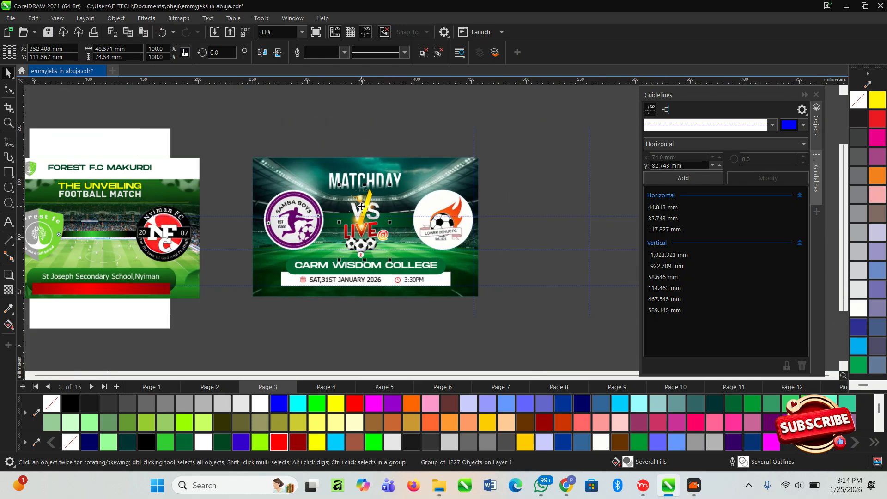
{"action": "left_click", "coordinate": [545, 315]}
{"action": "left_click_drag", "start_coordinate": [230, 118], "coordinate": [230, 118]}
{"action": "scroll", "coordinate": [448, 249], "scroll_direction": "up", "scroll_amount": 2}
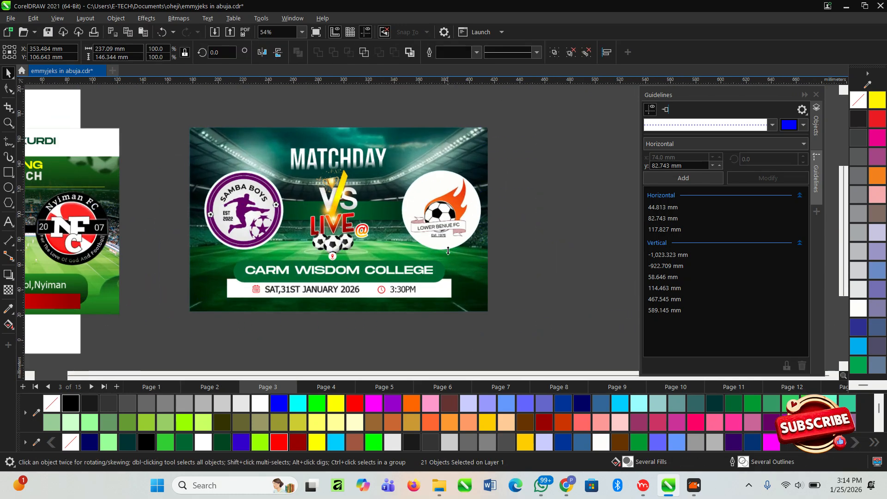
{"action": "left_click", "coordinate": [507, 233]}
- Add a black Multiply drop shadow with opacity 50 and feather 15 from the bottom edge of the Samba Boys logo
{"action": "scroll", "coordinate": [185, 227], "scroll_direction": "up", "scroll_amount": 3}
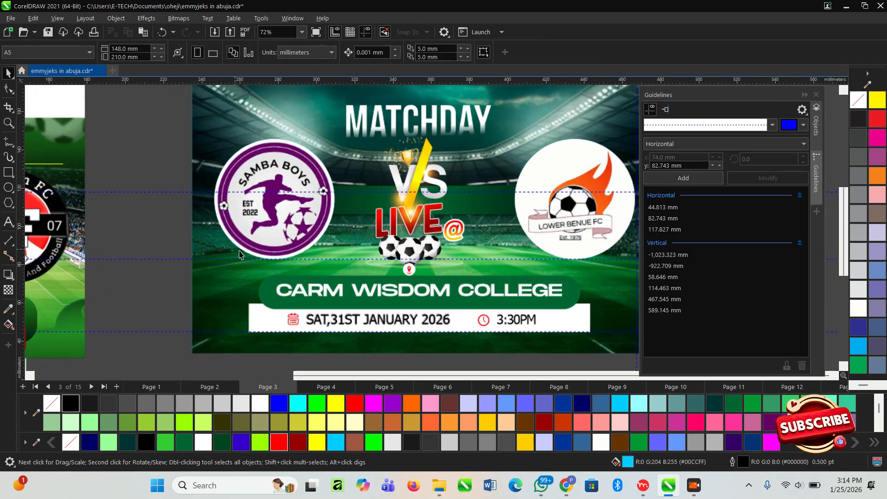
{"action": "left_click", "coordinate": [274, 212]}
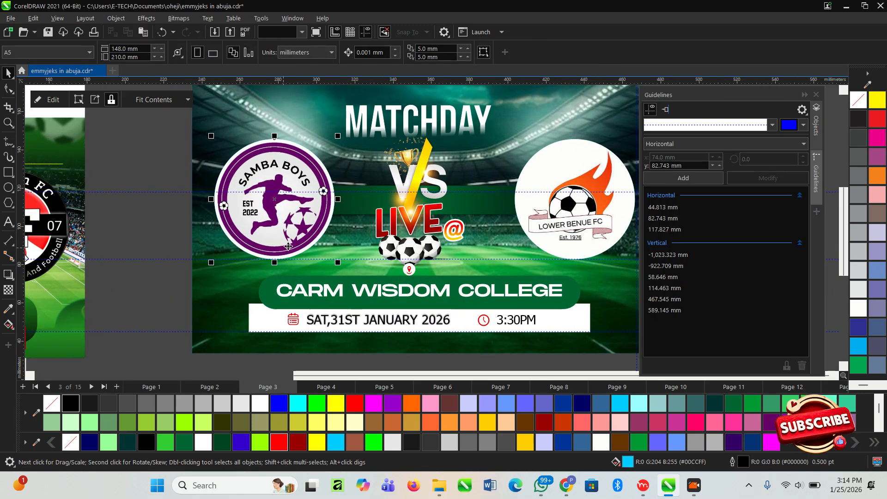
{"action": "left_click", "coordinate": [8, 275]}
{"action": "left_click_drag", "start_coordinate": [270, 260], "coordinate": [271, 254]}
{"action": "key", "text": "space"}
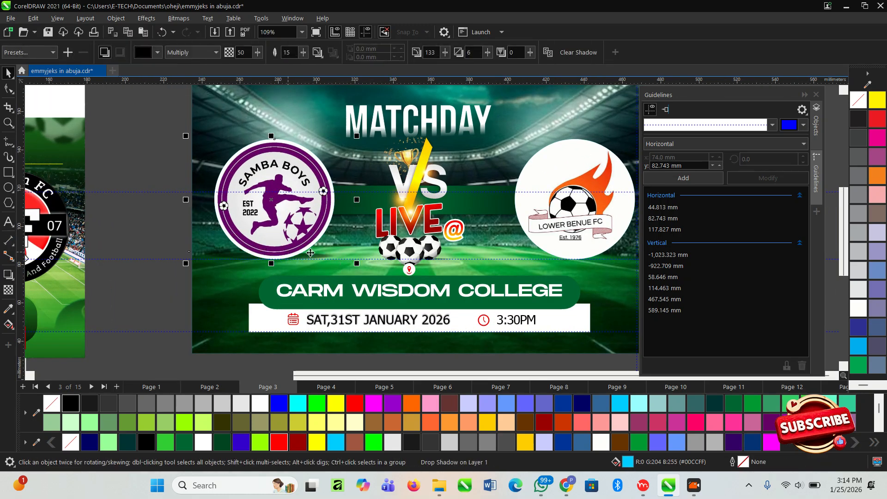
- Add a drop shadow from the bottom edge of the white circular Lower Benue FC logo
{"action": "left_click", "coordinate": [572, 261]}
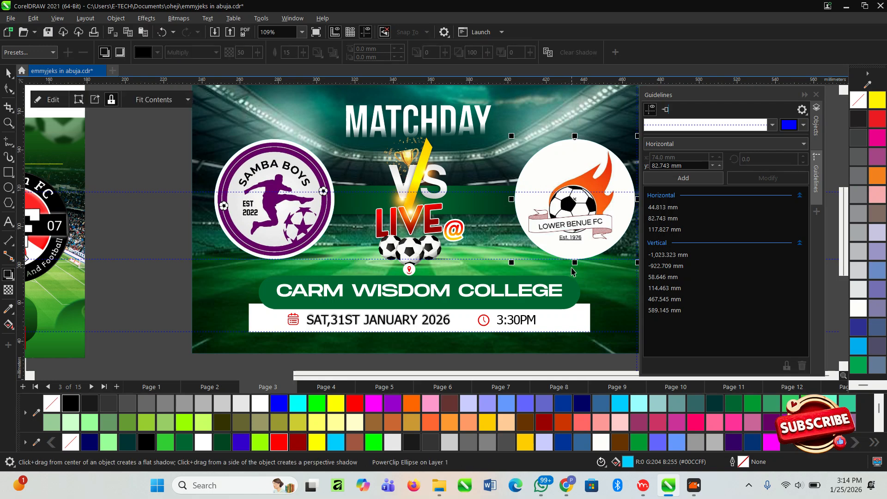
{"action": "key", "text": "space"}
{"action": "left_click_drag", "start_coordinate": [574, 259], "coordinate": [572, 253]}
{"action": "key", "text": "space"}
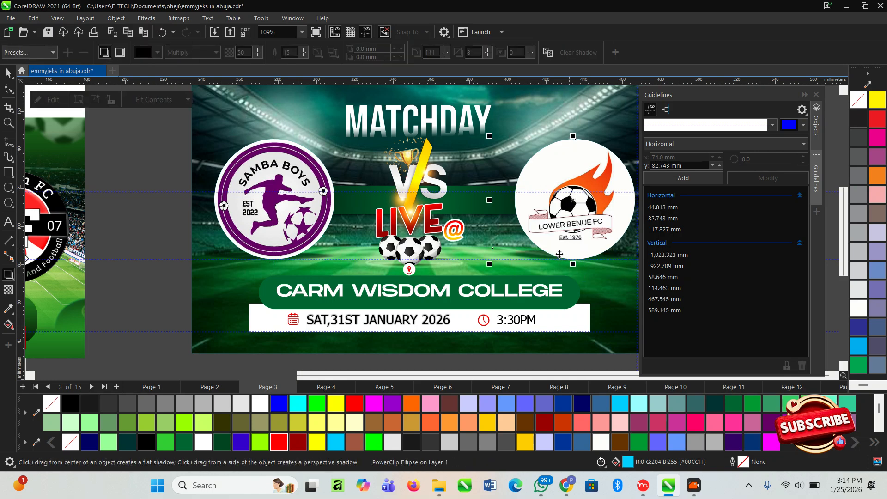
{"action": "scroll", "coordinate": [573, 252], "scroll_direction": "down", "scroll_amount": 2}
{"action": "left_click", "coordinate": [546, 265]}
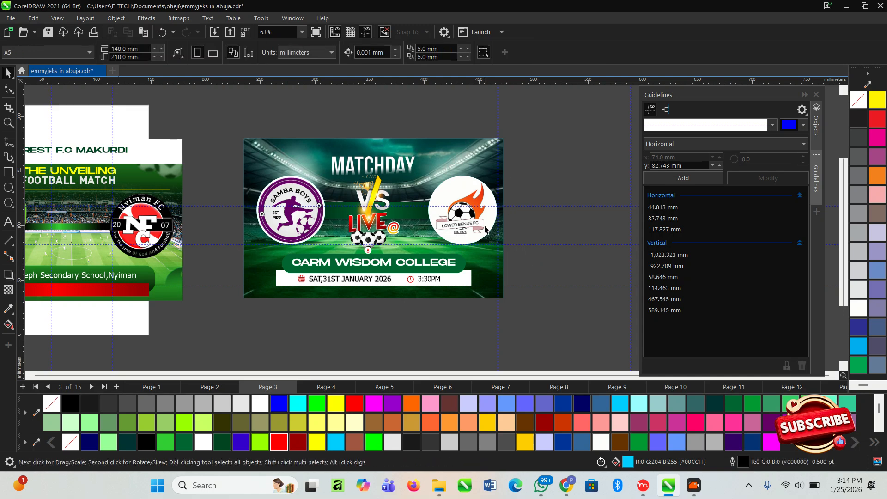
- Select the Samba Boys and Lower Benue FC logos together
{"action": "left_click", "coordinate": [486, 229]}
{"action": "left_click", "coordinate": [284, 220]}
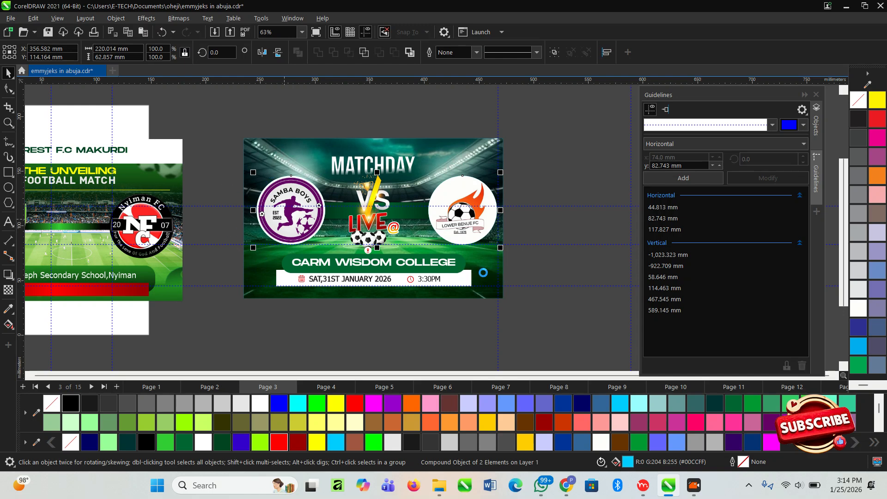
{"action": "key", "text": "F10"}
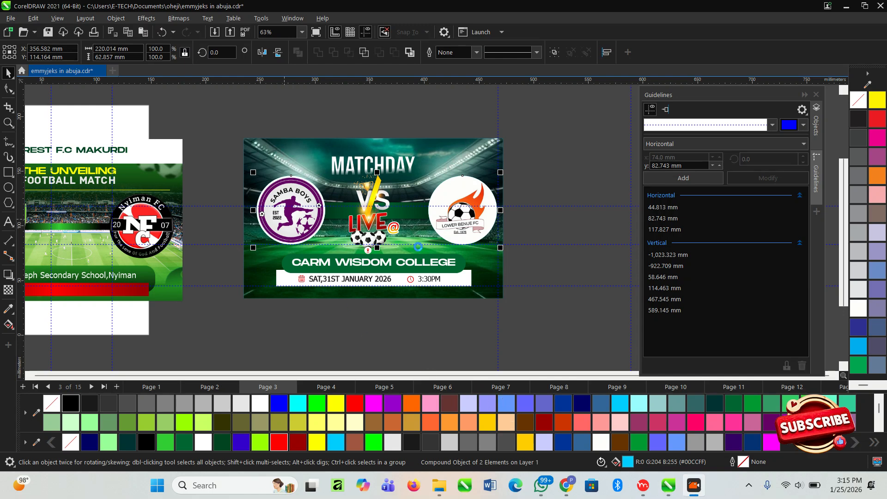